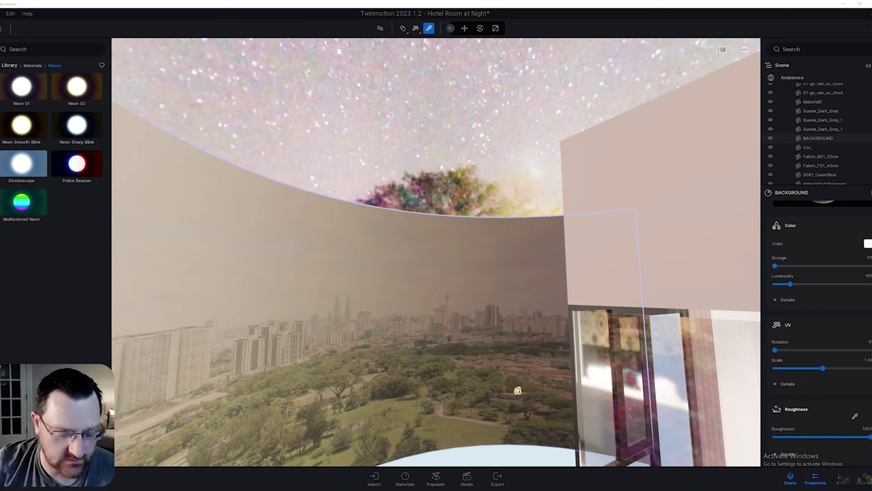
Step: Go from the exterior background back into the room and sample the corner window's glass material to inspect its properties
middle_click_drag(518, 391, 420, 330)
scroll(363, 353, "down", 3)
scroll(422, 293, "up", 1)
scroll(420, 330, "up", 3)
right_click_drag(423, 330, 608, 348)
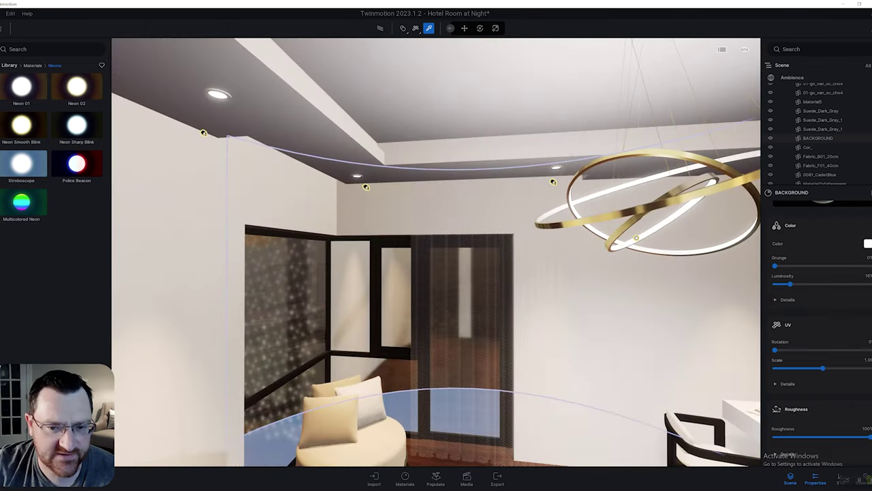
middle_click_drag(608, 358, 532, 290)
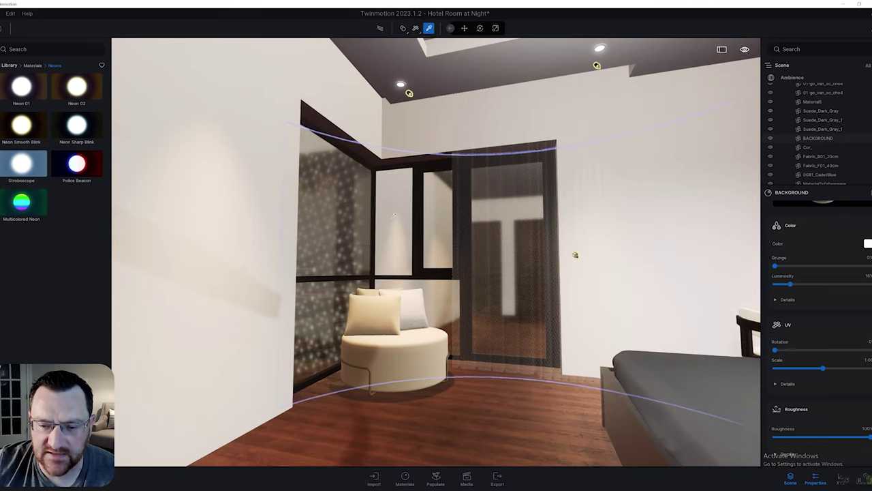
scroll(393, 215, "up", 3)
left_click(330, 246)
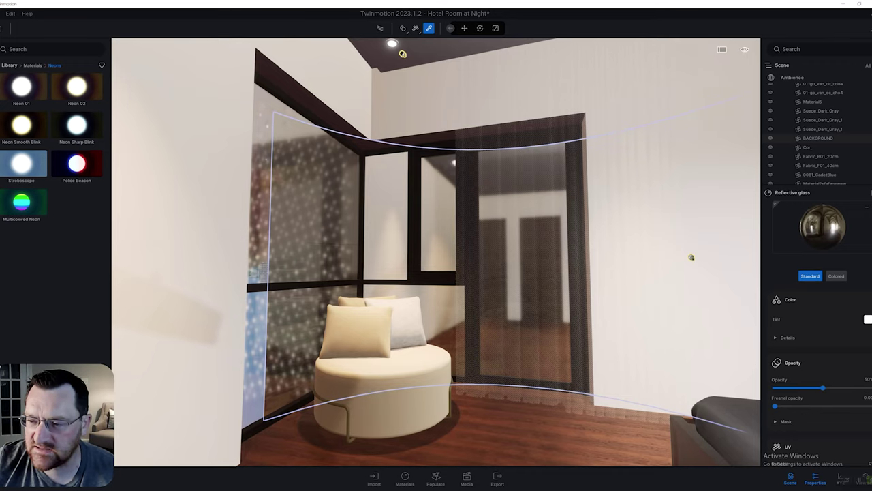
right_click_drag(423, 284, 464, 292)
scroll(306, 296, "down", 3)
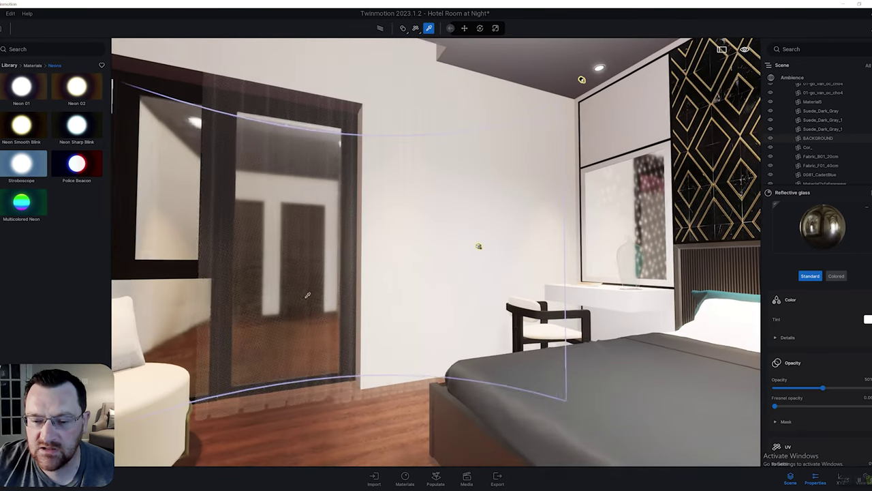
key("Escape")
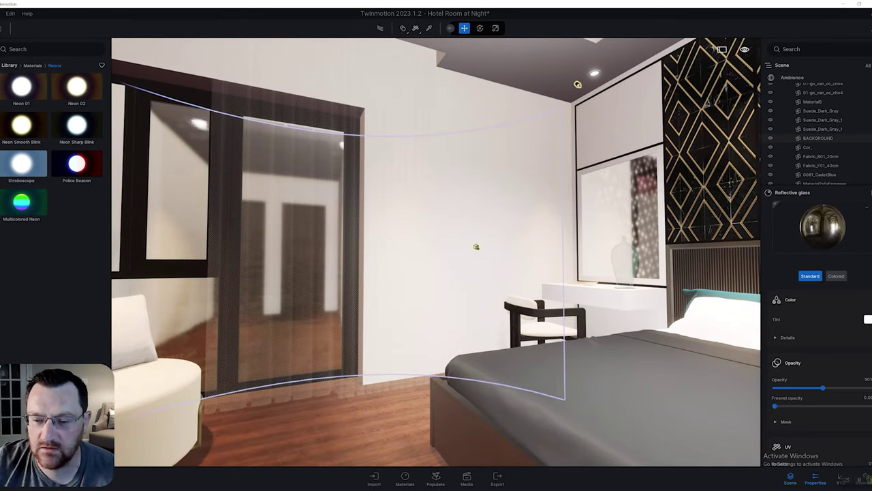
Step: Inspect the room's Box Reflection Probe settings and show the reflection probe tools in the library
left_click(475, 246)
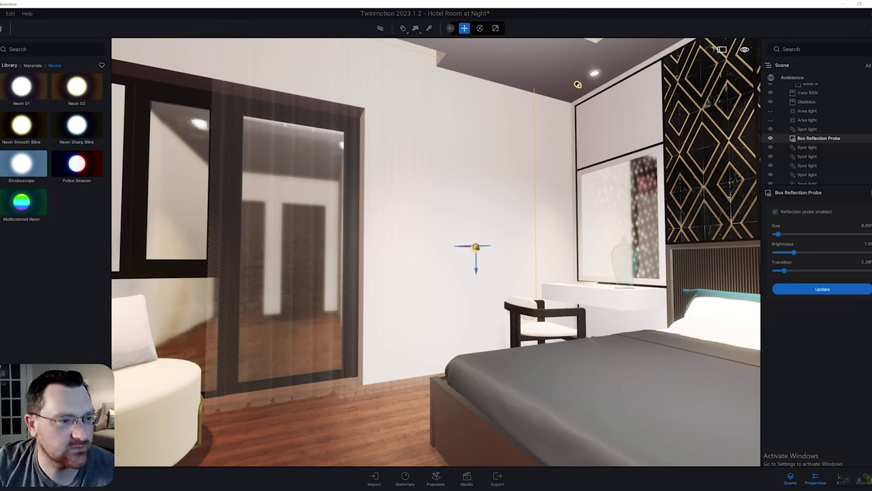
left_click(10, 66)
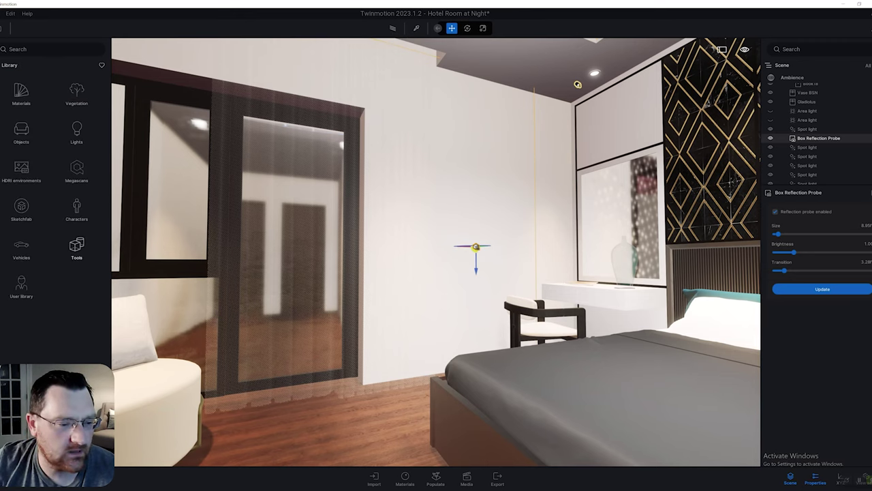
left_click(77, 245)
left_click(76, 90)
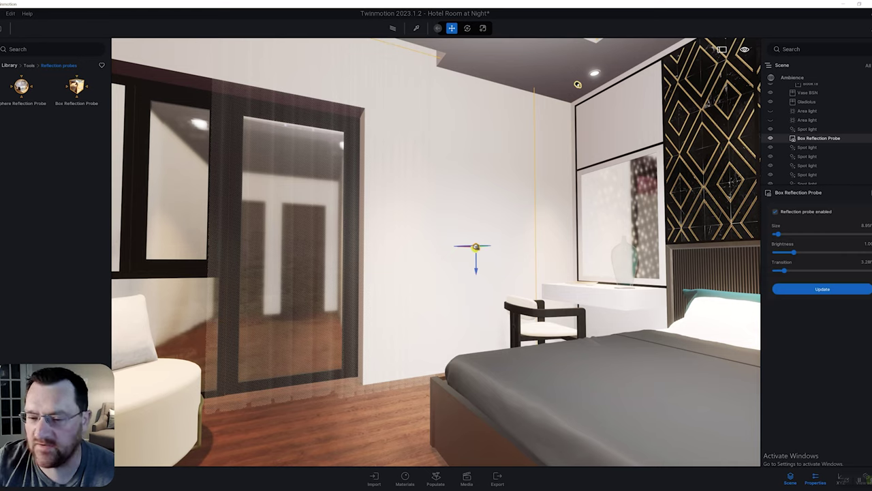
key("Escape")
Step: Select the ceiling spot light above the vanity mirror to inspect its settings
right_click_drag(437, 253, 359, 252)
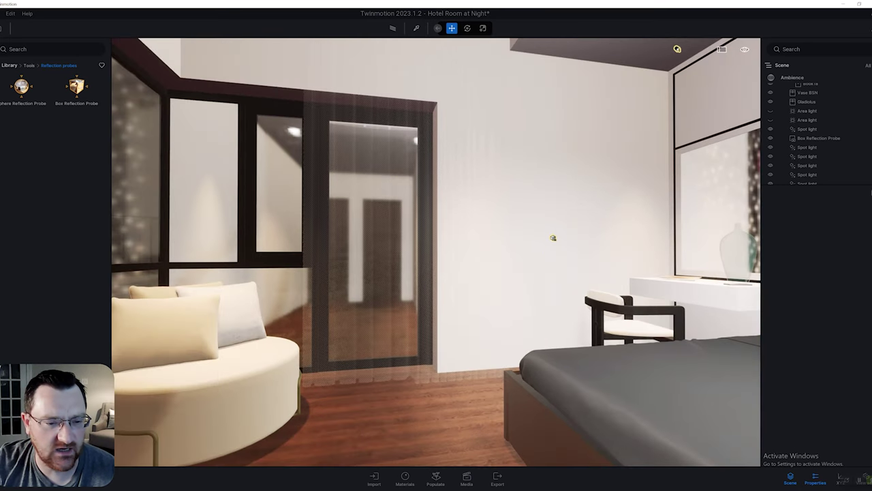
right_click_drag(436, 252, 609, 146)
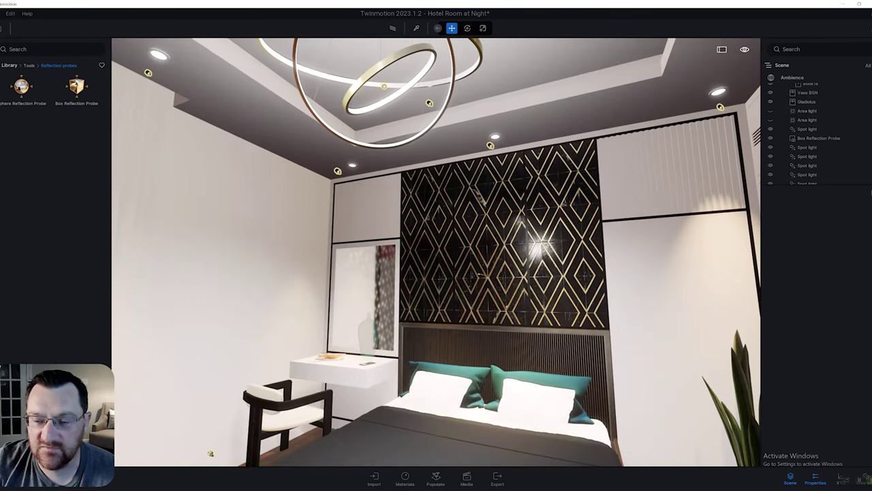
right_click_drag(436, 253, 255, 230)
key("w")
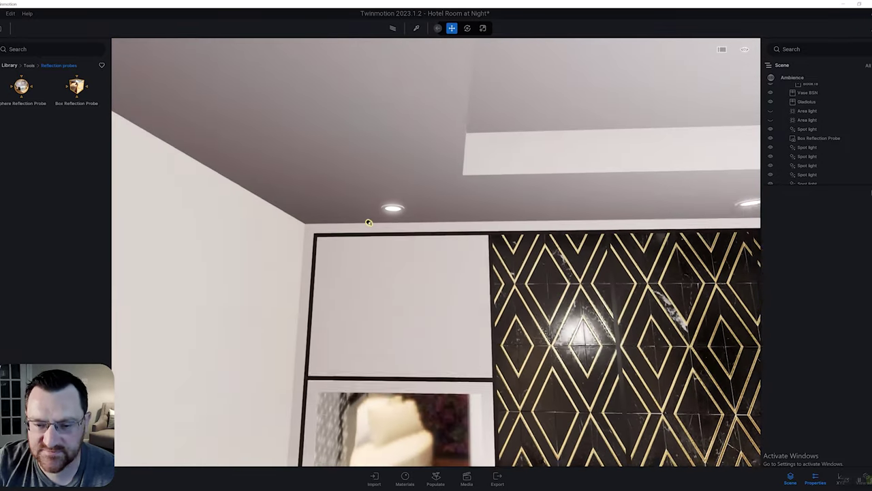
left_click(354, 215)
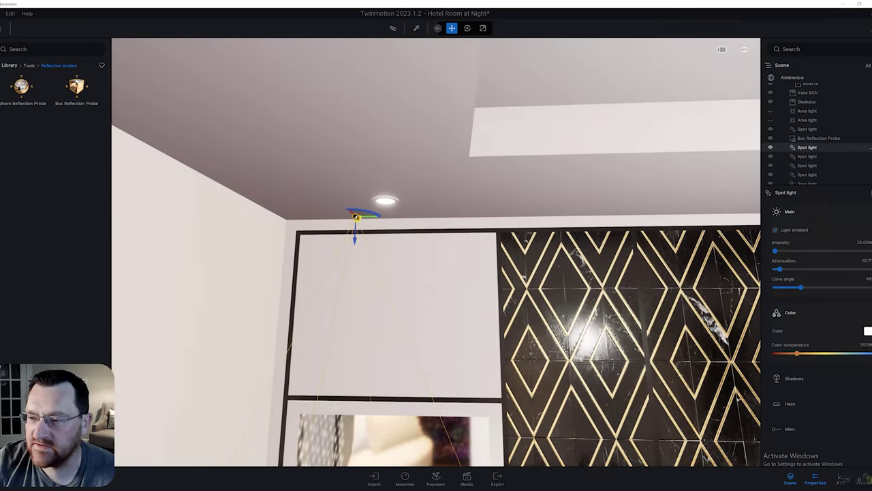
Step: Try to duplicate the spot light above the vanity mirror along the ceiling towards the headboard
scroll(807, 153, "down", 2)
key("s")
right_click_drag(436, 252, 466, 252)
key("d")
key("s")
key("a")
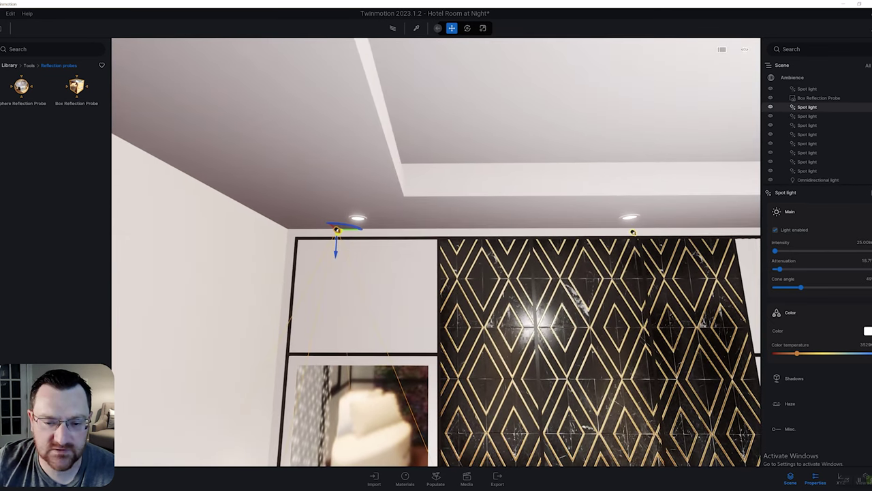
left_click_drag(352, 227, 402, 229)
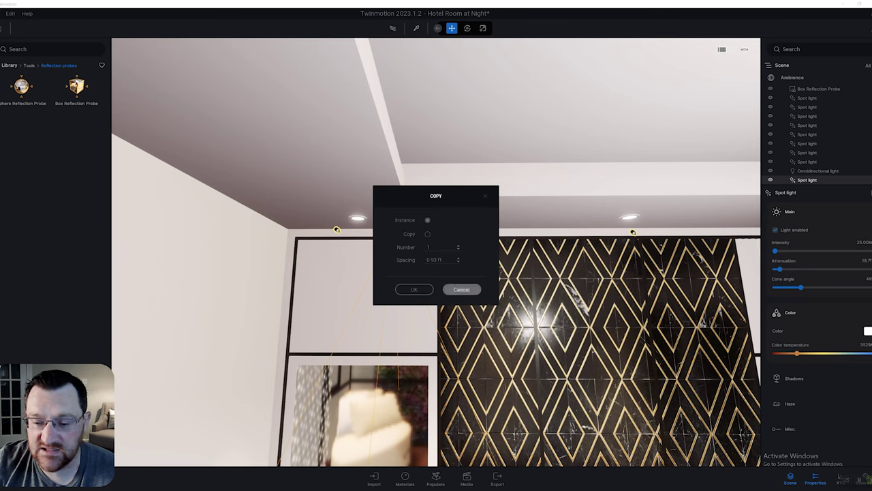
left_click(462, 289)
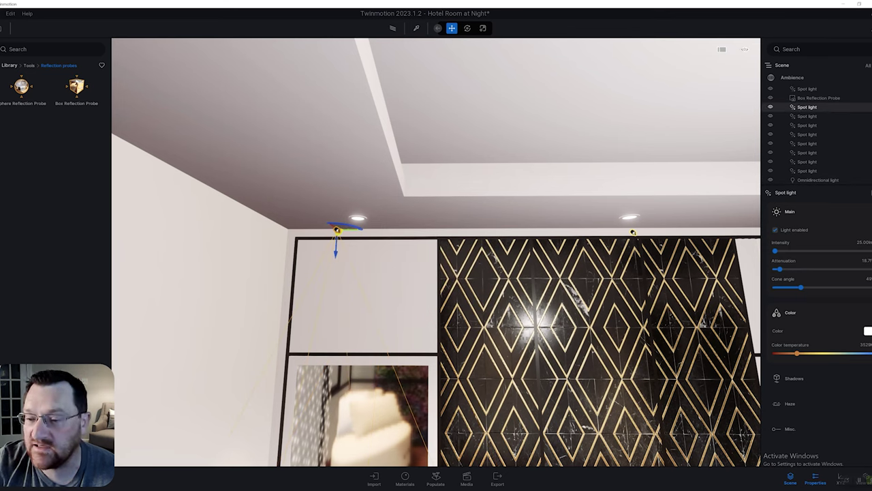
Step: Inspect the spot lights above the headboard panel and at the wardrobe's outer corner
left_click(633, 233)
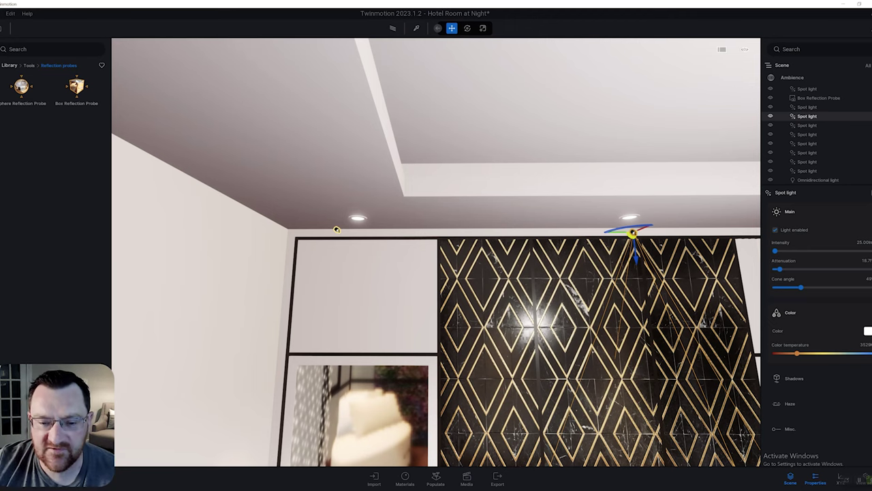
right_click_drag(436, 252, 680, 245)
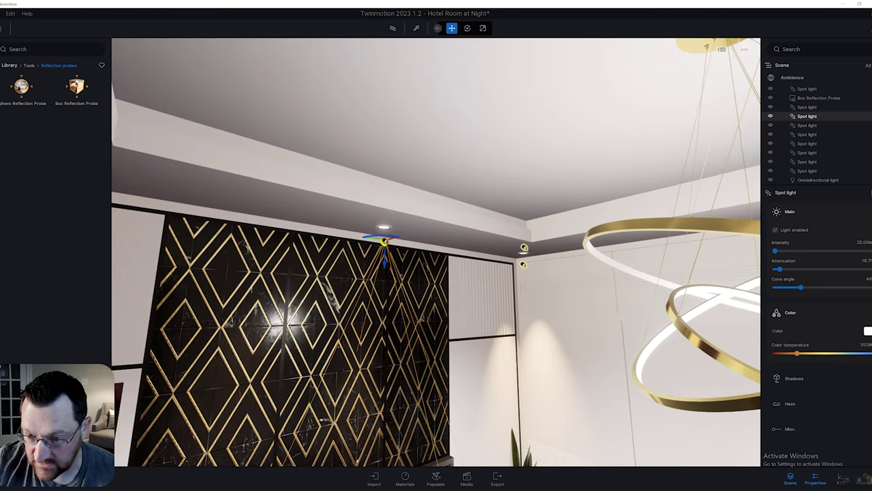
key("w")
key("d")
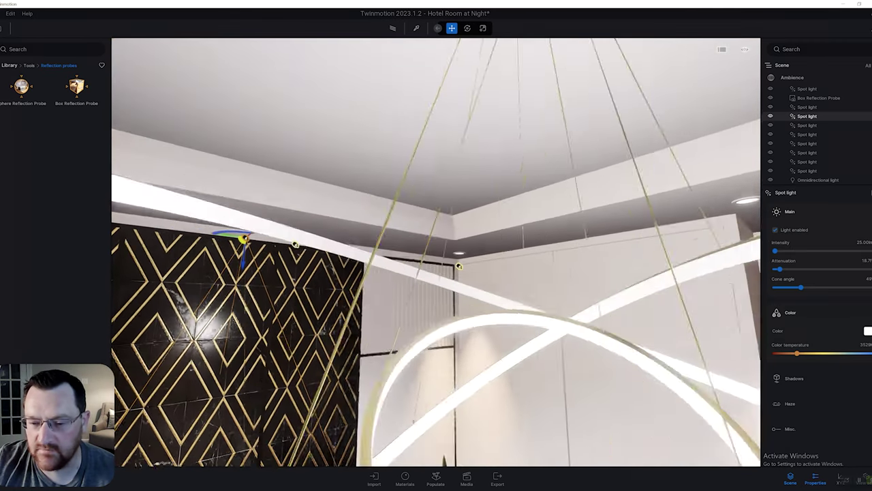
key("d")
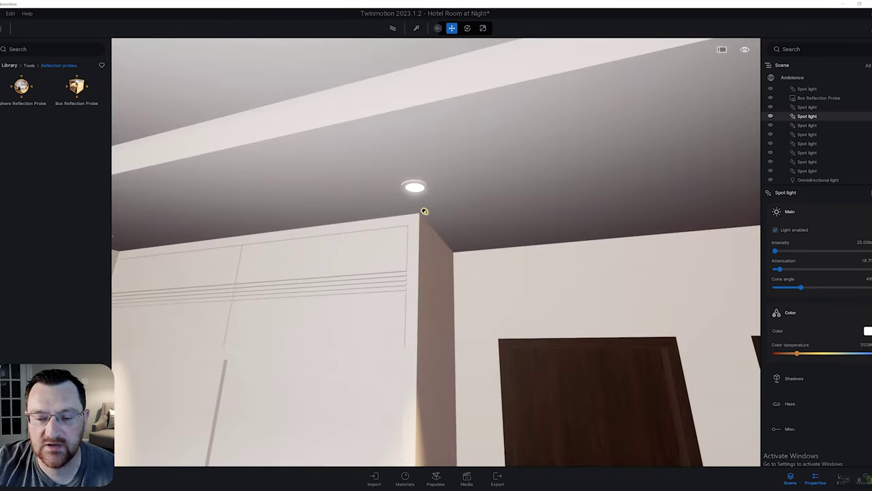
right_click_drag(436, 253, 422, 218)
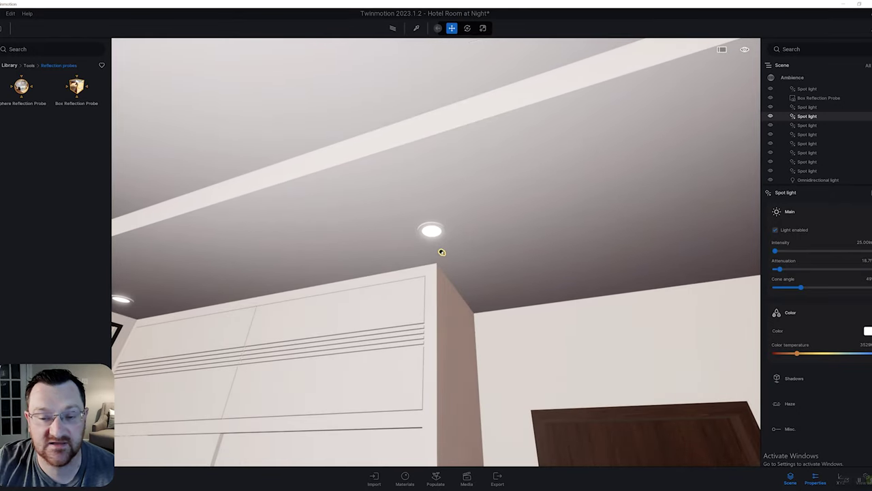
left_click(441, 252)
left_click(441, 252)
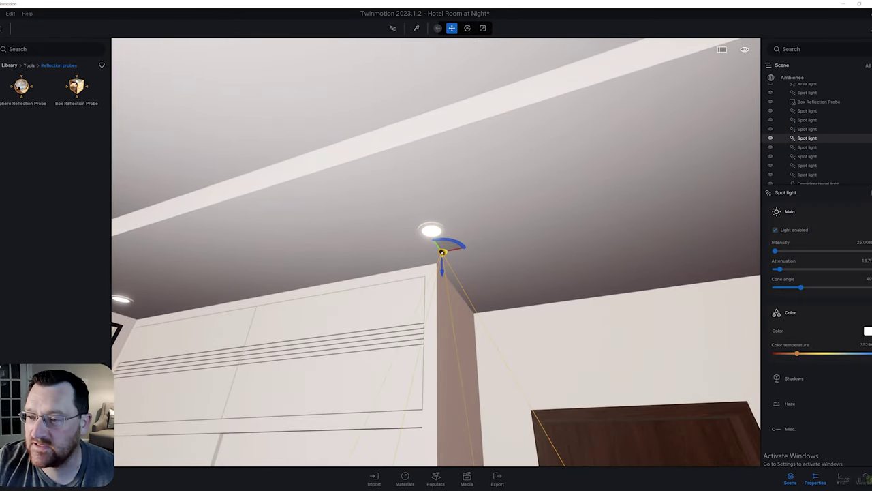
right_click_drag(442, 252, 235, 298)
key("s")
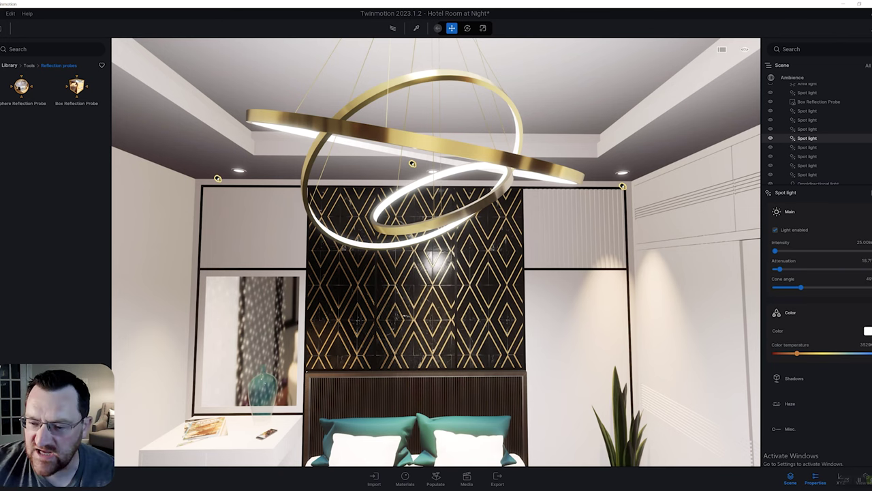
Step: Raise the spot light above the corner plant to the level of its ceiling fixture
right_click_drag(436, 253, 559, 293)
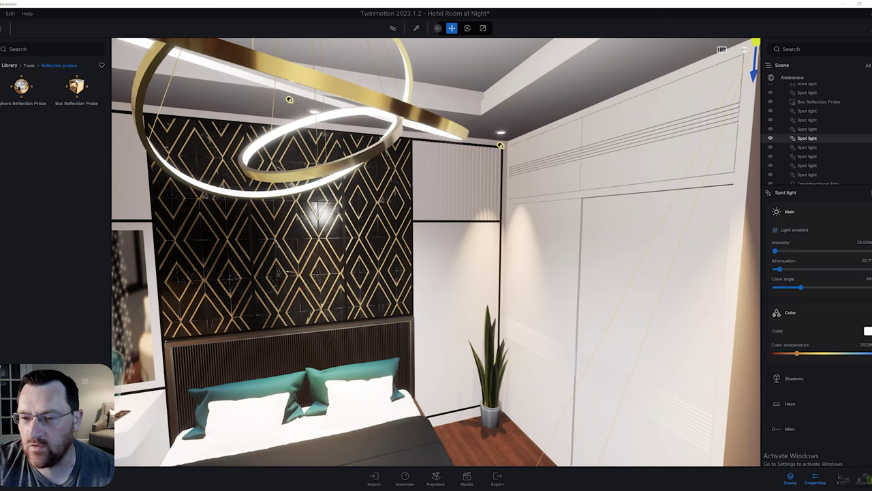
left_click(808, 129)
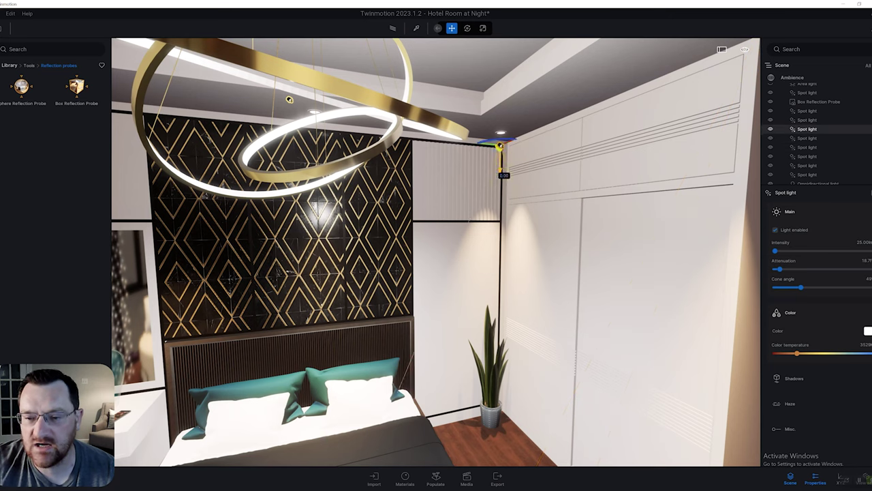
mouse_move(504, 174)
left_mouse_down()
mouse_move(502, 87)
mouse_move(501, 160)
left_mouse_up()
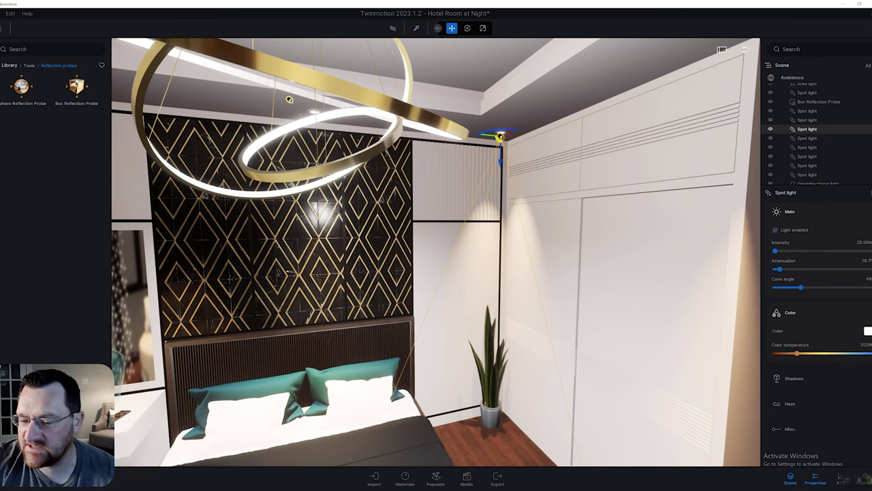
Step: Widen the cone angle of the spot light above the corner plant to about 70°
right_click_drag(477, 259, 416, 303)
key("s")
key("w")
key("w")
key("s")
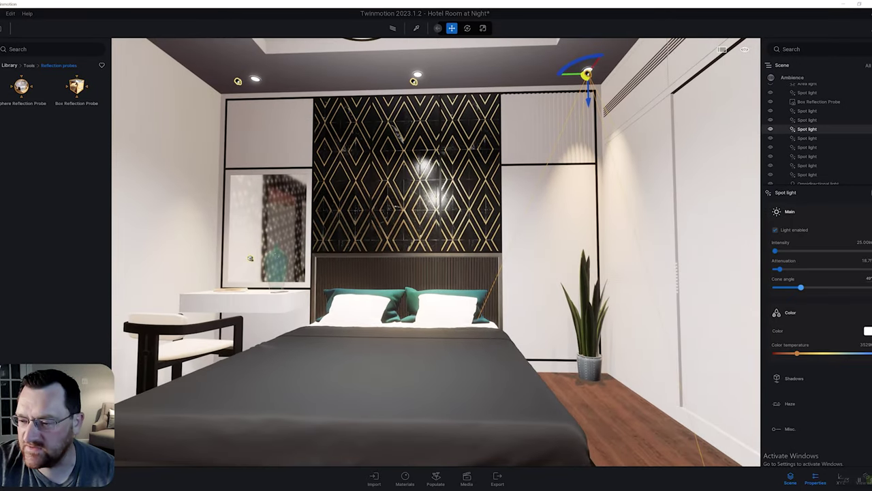
mouse_move(801, 288)
left_mouse_down()
mouse_move(871, 288)
mouse_move(797, 288)
mouse_move(812, 287)
left_mouse_up()
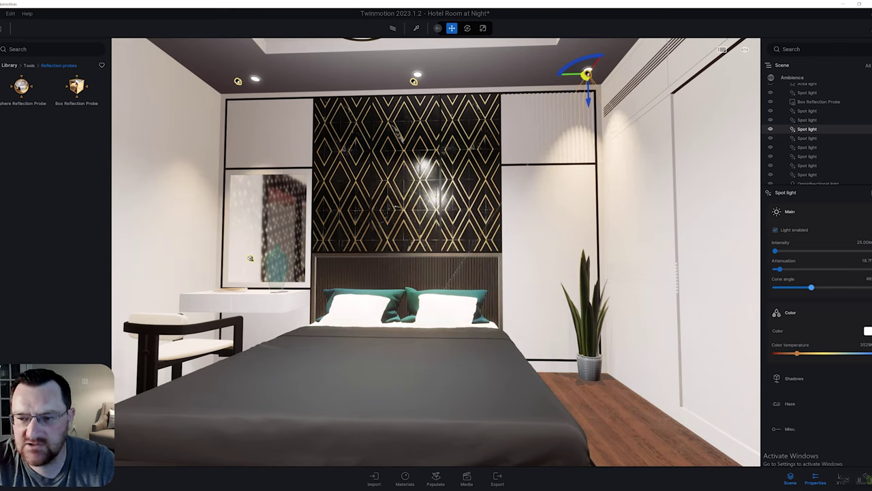
Step: Move the spot light above the vanity slightly closer to the adjacent side wall
left_click(238, 81)
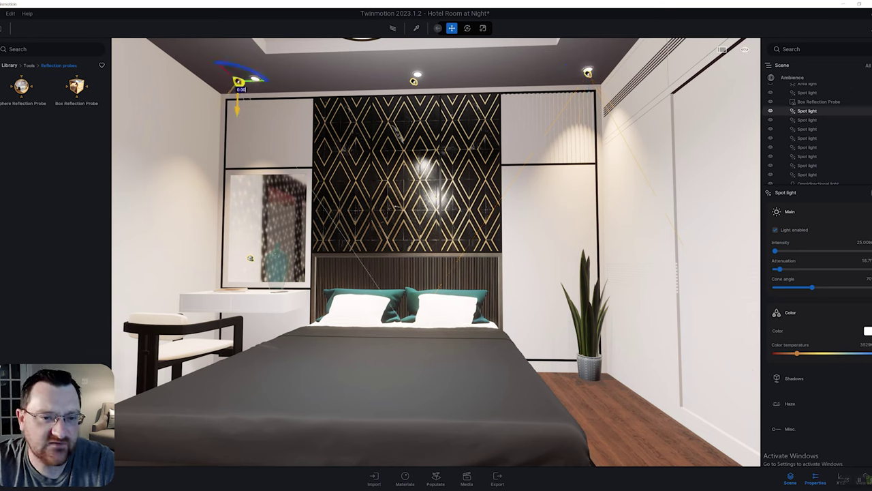
mouse_move(238, 81)
left_mouse_down()
mouse_move(268, 78)
mouse_move(228, 82)
left_mouse_up()
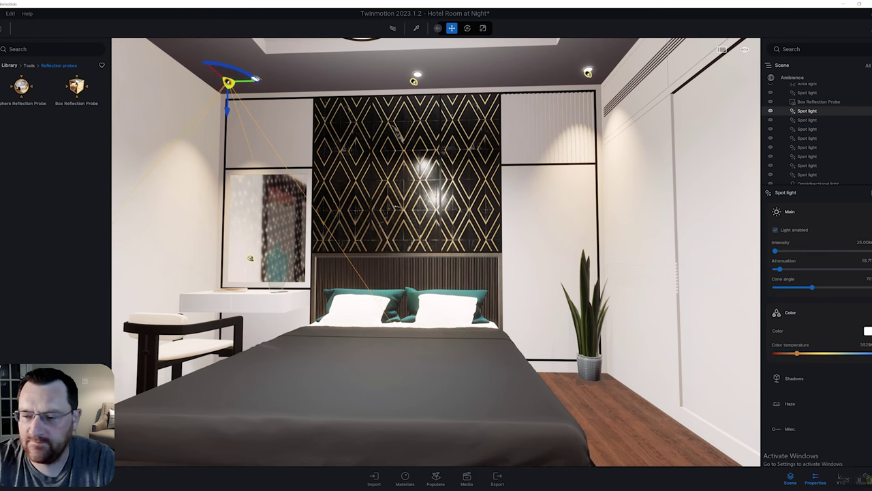
right_click_drag(437, 252, 392, 235)
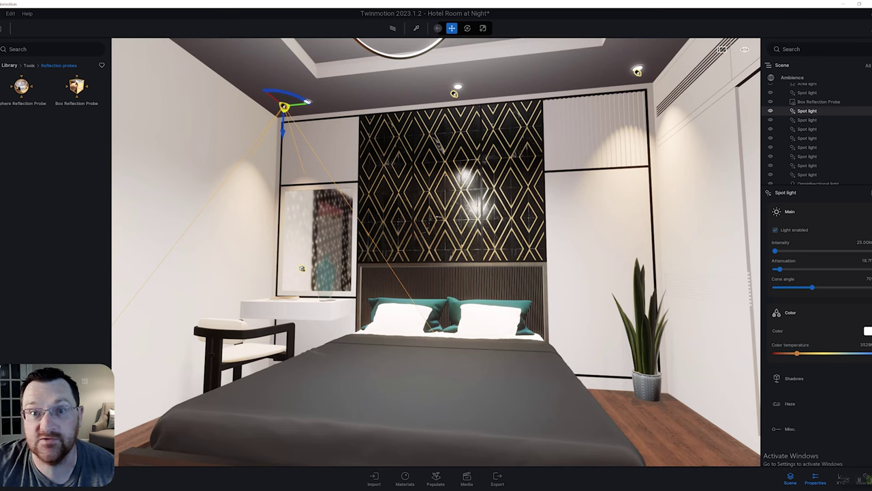
Step: Select the wide 154° spot light beneath the ceiling, show its shadow settings, and check its lighting around the bed
right_click_drag(436, 253, 566, 248)
left_click(818, 182)
scroll(818, 109, "up", 1)
left_click(807, 100)
key("a")
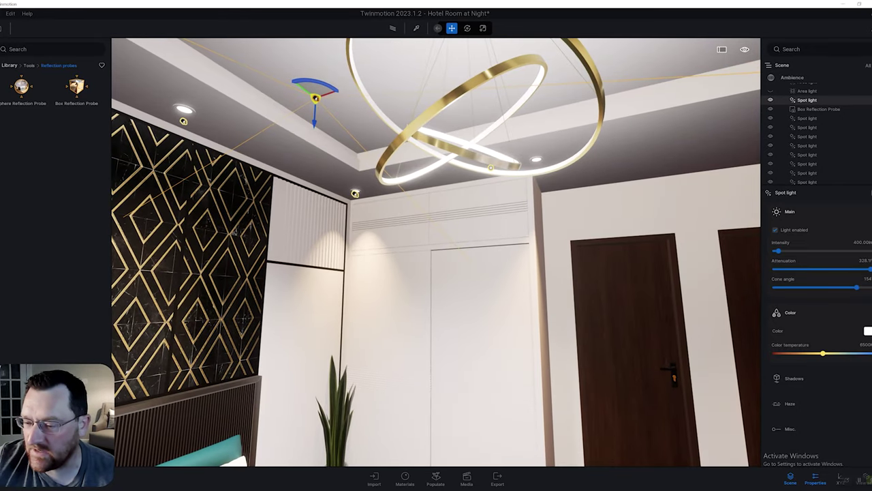
left_click(794, 378)
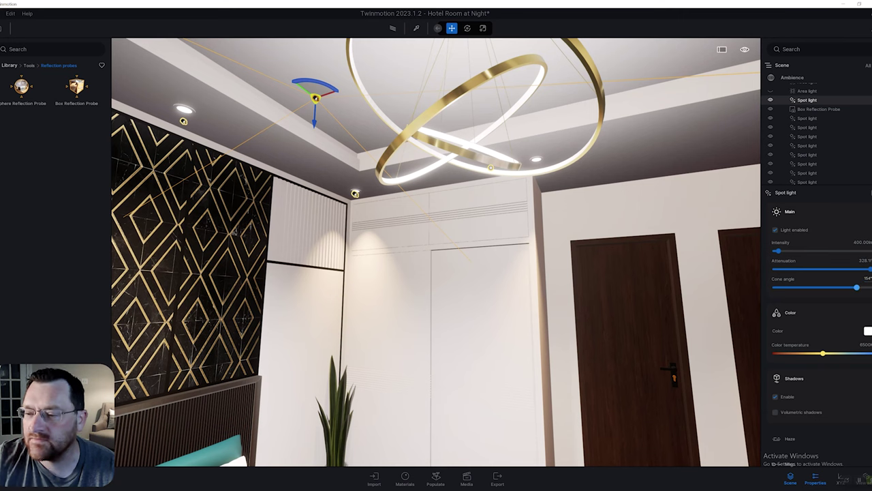
right_click_drag(436, 252, 361, 423)
key("q")
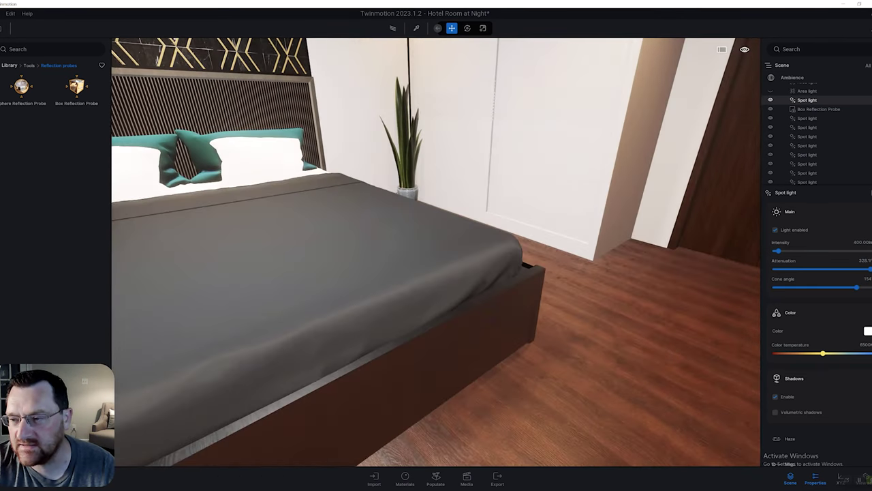
Step: Select the omnidirectional light inside the chandelier and view its effect on the bed and headboard wall
right_click_drag(208, 343, 179, 333)
right_click_drag(436, 252, 314, 179)
key("e")
left_click(818, 180)
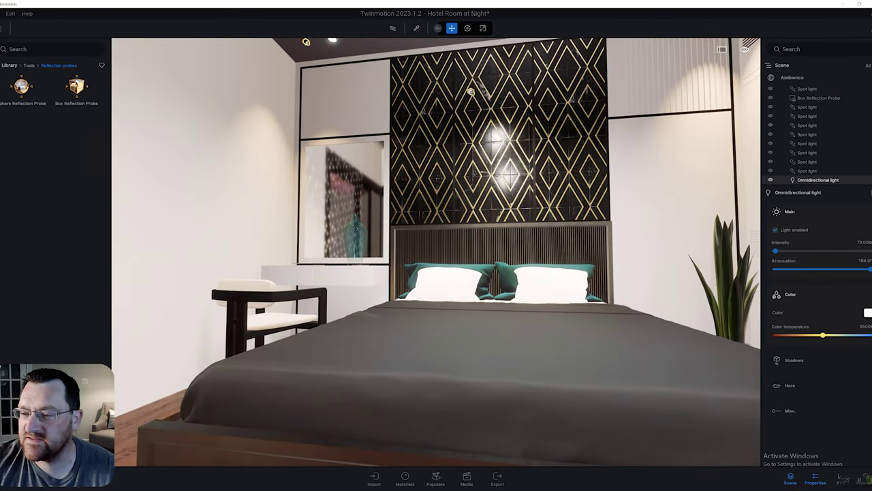
key("e")
right_click_drag(436, 252, 458, 222)
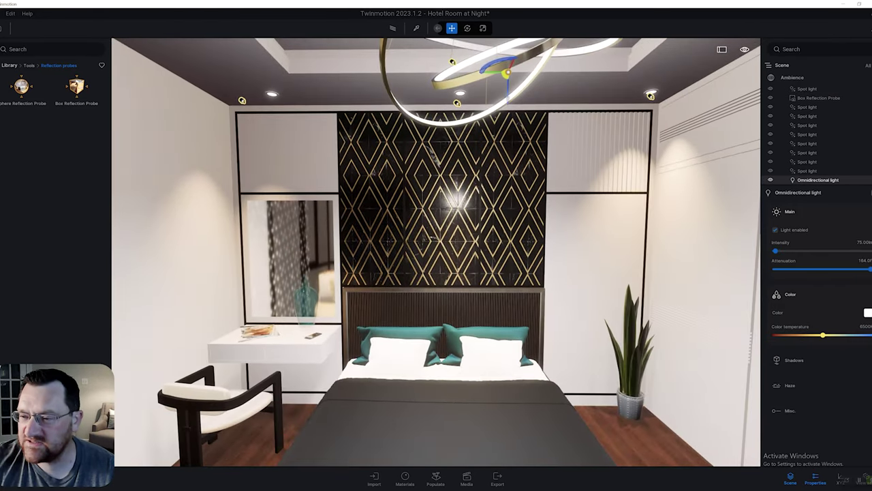
Step: Hide the omnidirectional light and most of the spot lights in the hotel room scene
left_click_drag(771, 180, 771, 144)
left_click(770, 125)
left_click(771, 115)
left_click(771, 107)
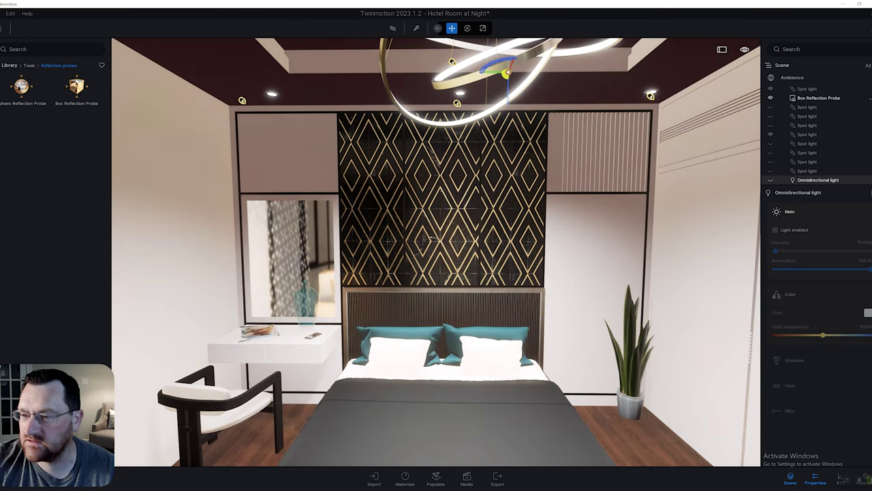
left_click(771, 89)
Step: Hide the area lights, the box reflection probe and the last visible spot light in the hotel room
right_click_drag(613, 204, 611, 188)
scroll(808, 96, "up", 1)
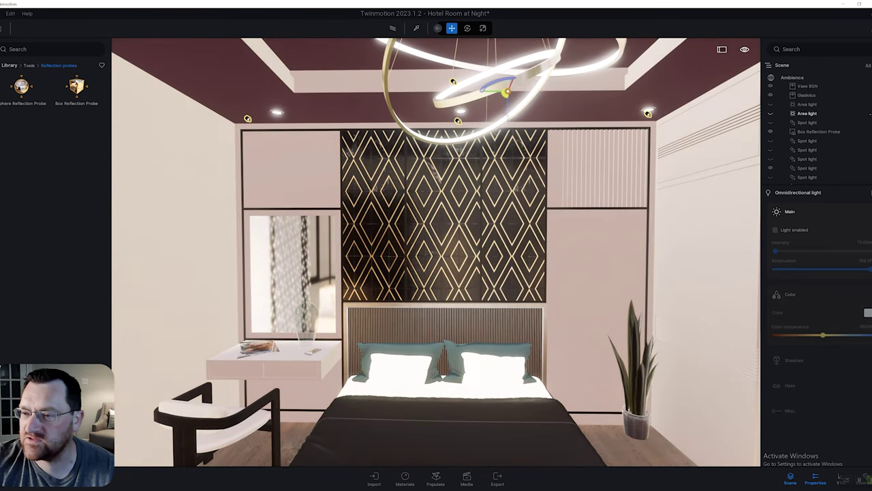
left_click(771, 132)
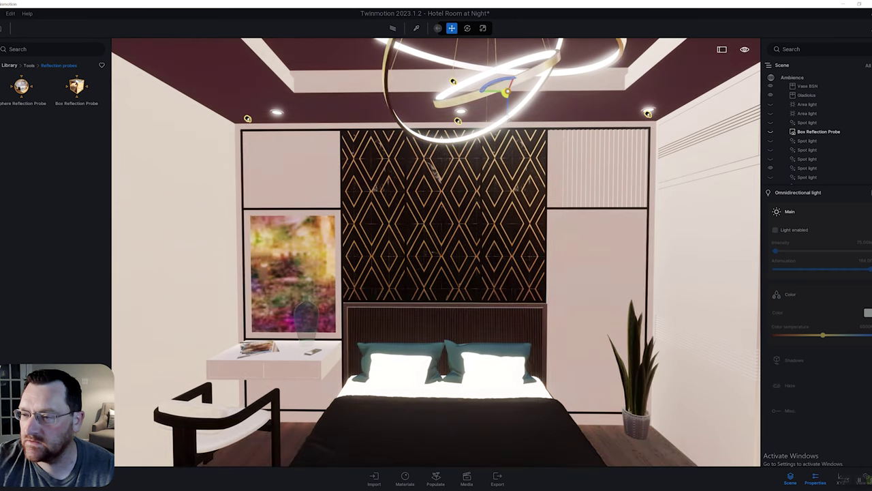
key("s")
key("q")
key("q")
left_click(770, 169)
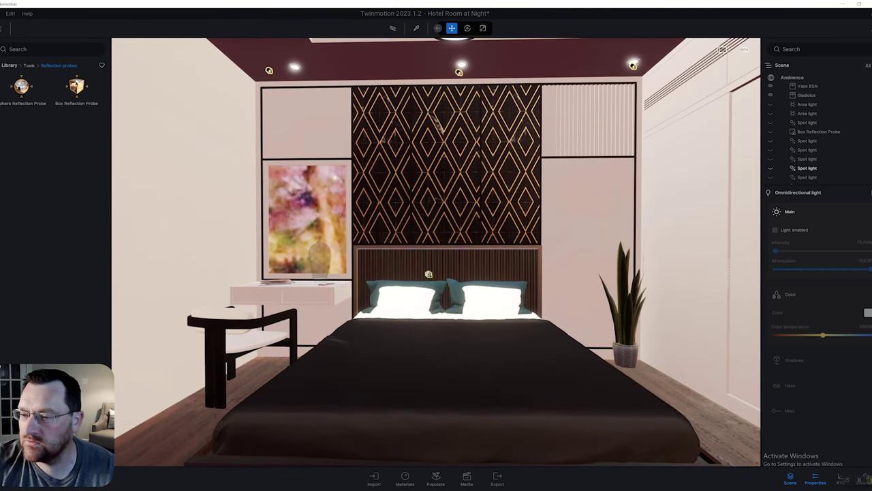
Step: Toggle the omnidirectional light's visibility to compare its effect from the foot of the bed, leaving it as the only light shown
scroll(771, 169, "down", 1)
key("s")
key("q")
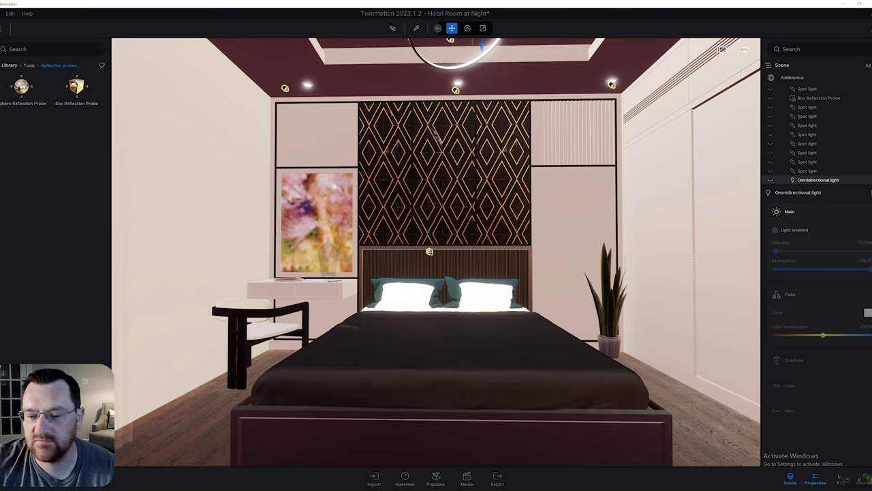
left_click(771, 179)
left_click(771, 180)
left_click(771, 180)
left_click(771, 180)
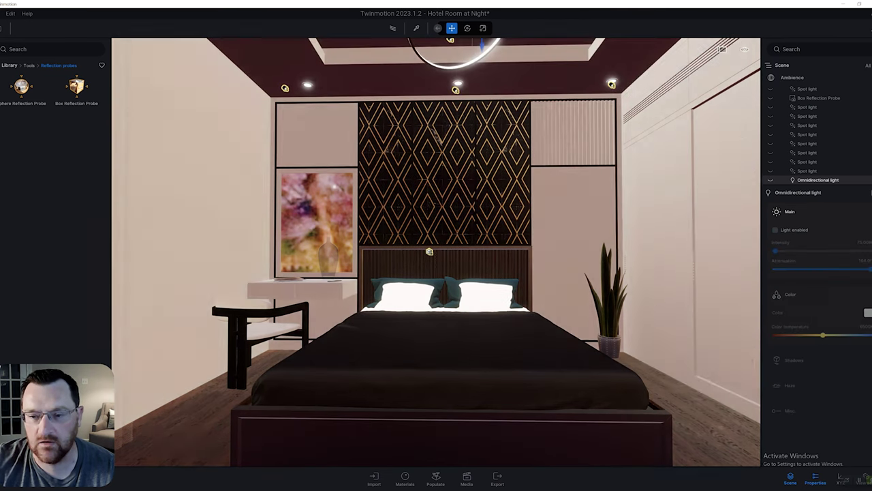
left_click(771, 180)
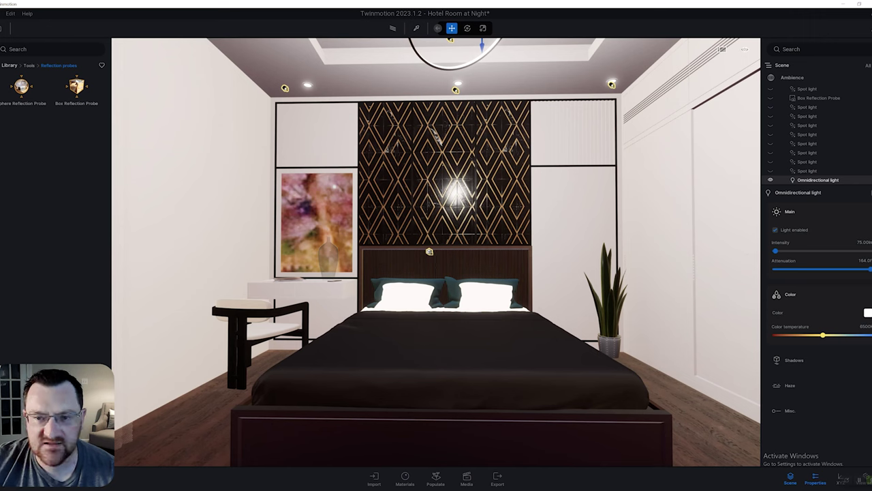
Step: Show the chandelier omnidirectional light's shadow settings and try enabling its shadows while viewing the ceiling and headboard wall
right_click_drag(436, 252, 437, 222)
middle_click_drag(436, 223, 436, 306)
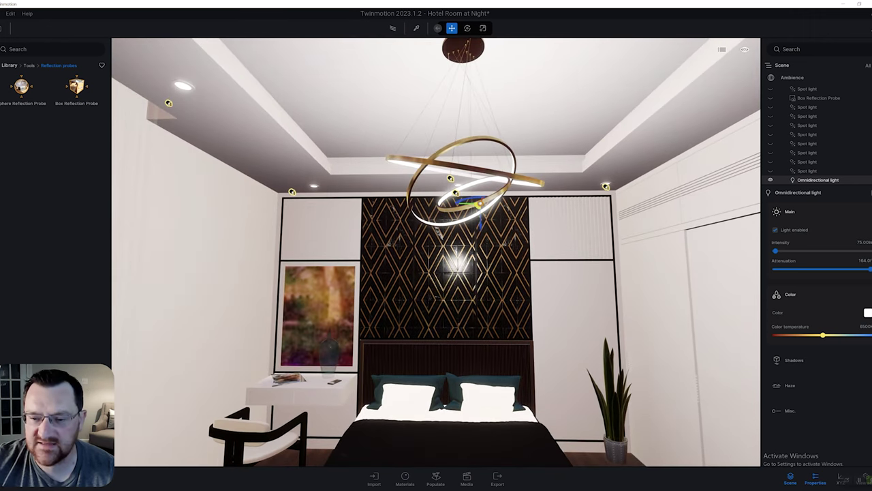
middle_click_drag(436, 307, 436, 254)
right_click_drag(436, 254, 423, 217)
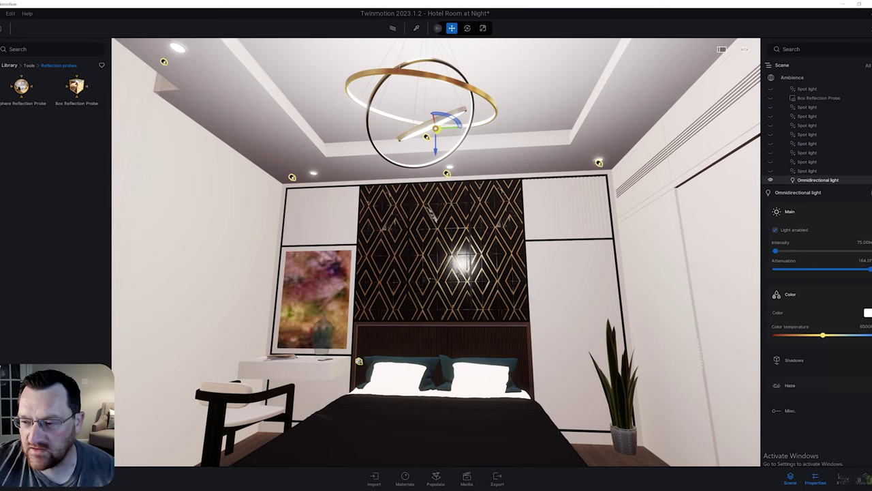
left_click(794, 360)
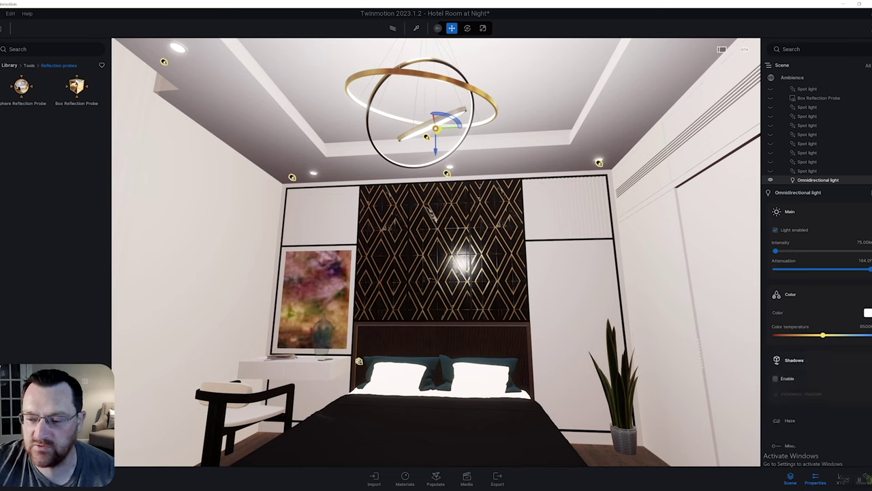
left_click(776, 378)
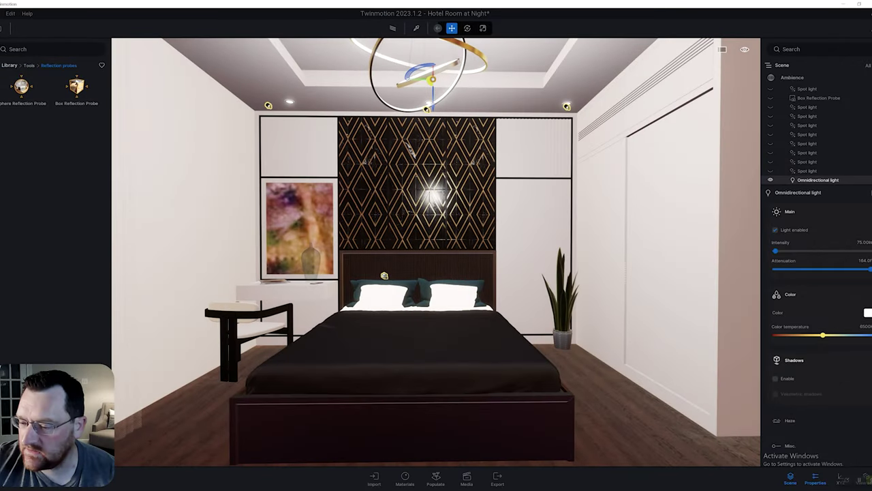
Step: Turn off auto-exposure in the ambience's global lighting details and raise the exposure to about 3.3
left_click(792, 78)
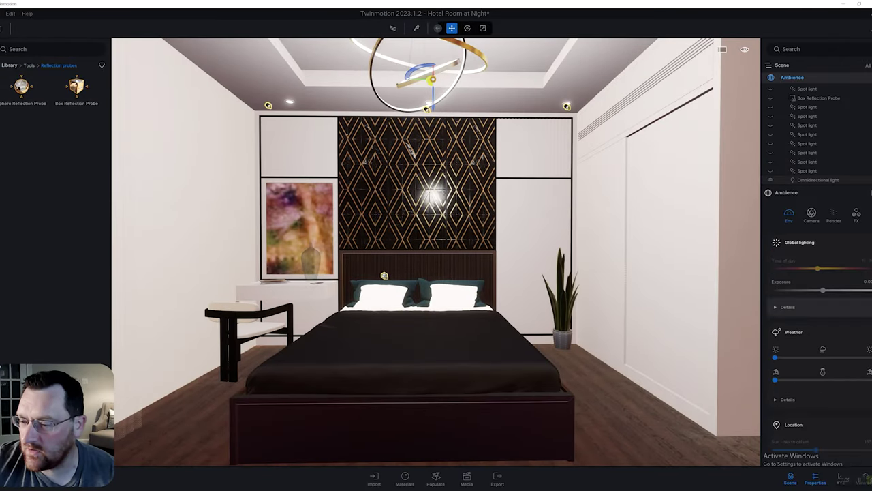
scroll(820, 307, "down", 3)
scroll(820, 307, "up", 3)
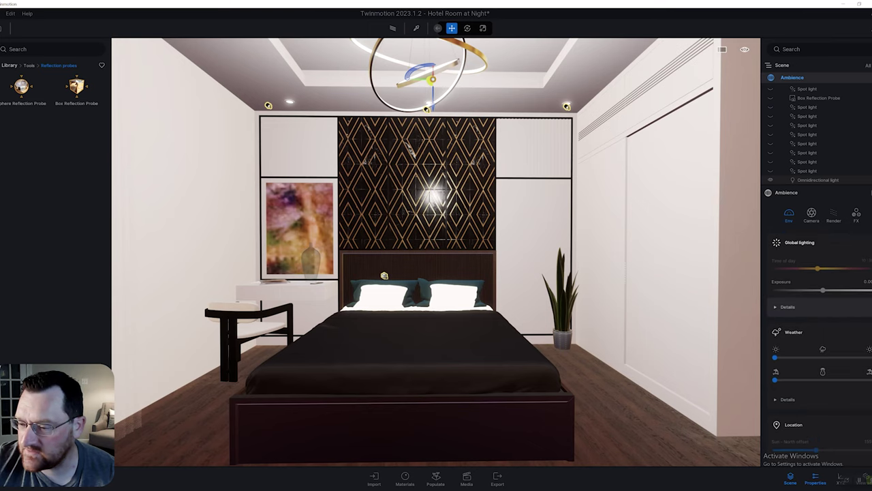
left_click(789, 307)
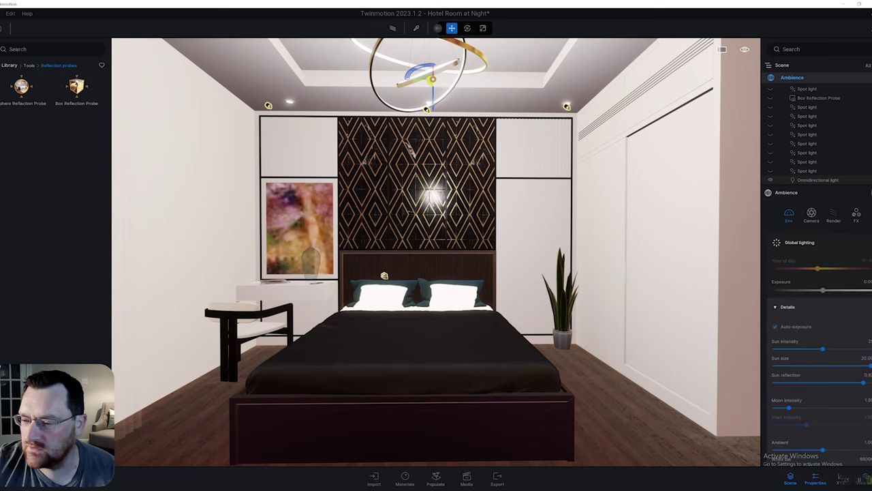
left_click(775, 326)
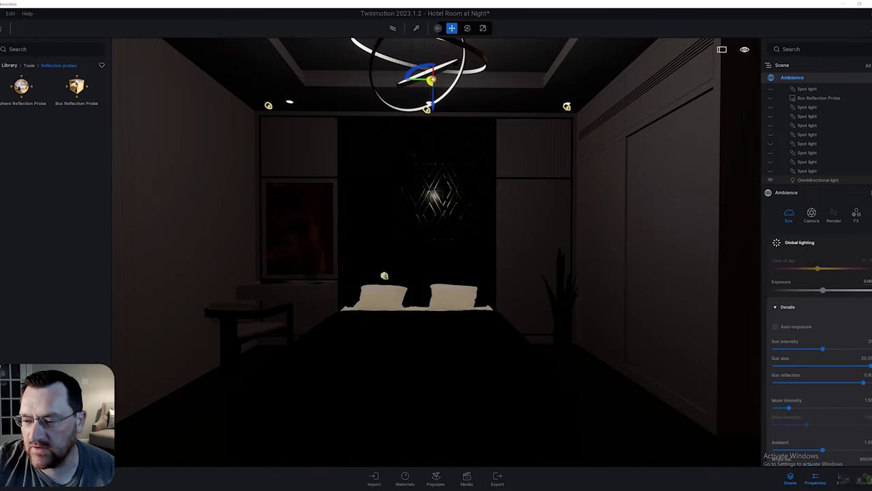
left_click_drag(823, 290, 833, 290)
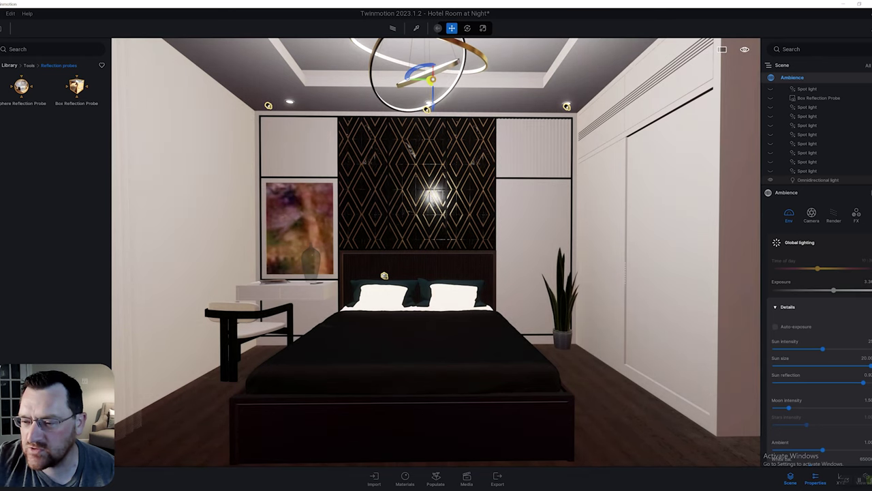
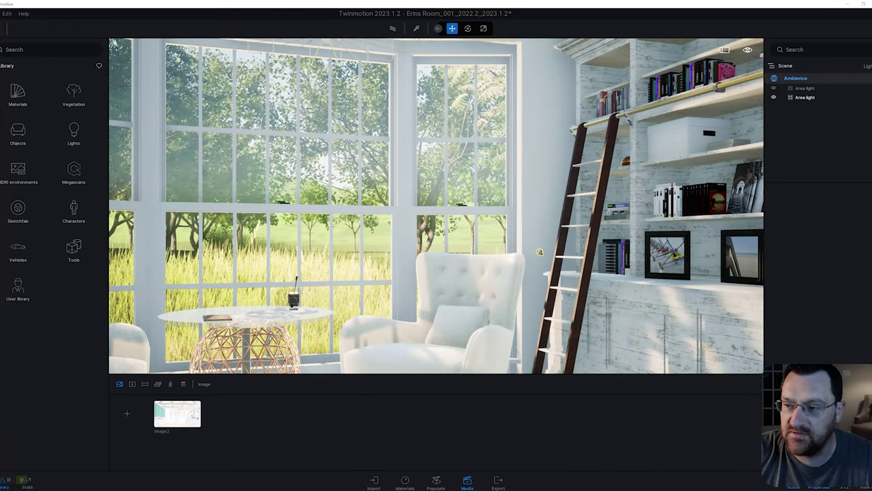
Step: Hide both area lights in the daylight room scene and frame the bay window with the two armchairs
left_click(773, 88)
left_click(774, 97)
right_click_drag(477, 205, 409, 183)
key("e")
key("q")
key("s")
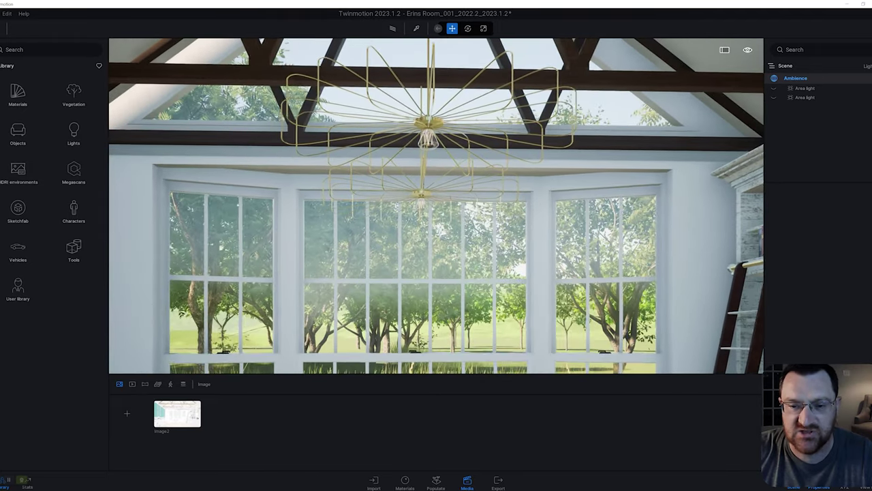
key("e")
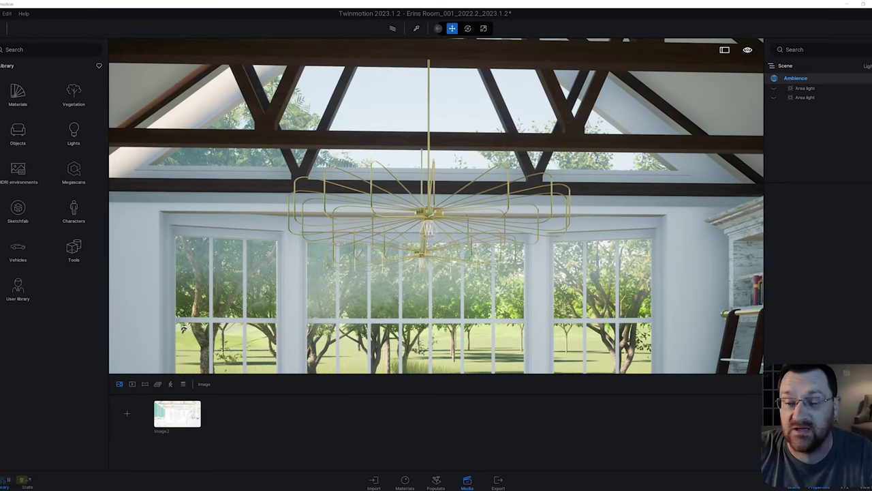
key("Up")
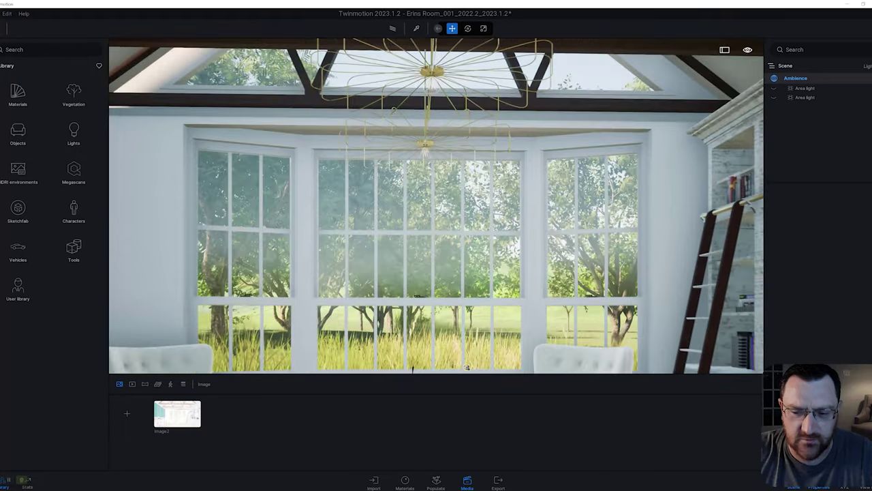
key("s")
key("w")
right_click_drag(468, 273, 442, 266)
Step: Show the detailed global lighting settings of the daylight room's ambience, including auto-exposure and sun intensity
left_click(795, 78)
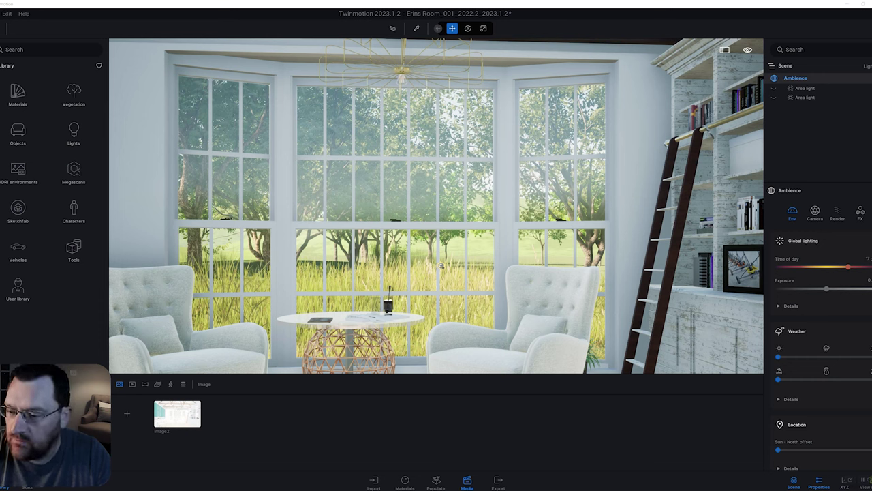
scroll(822, 306, "down", 2)
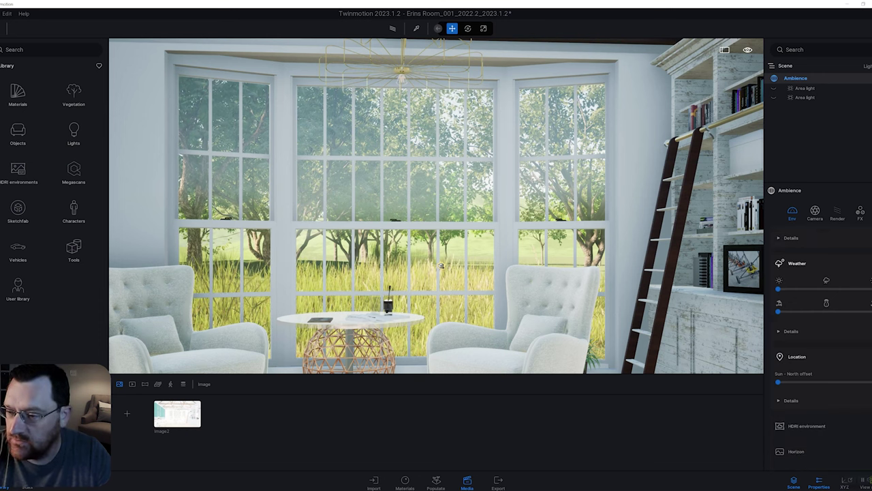
left_click(791, 238)
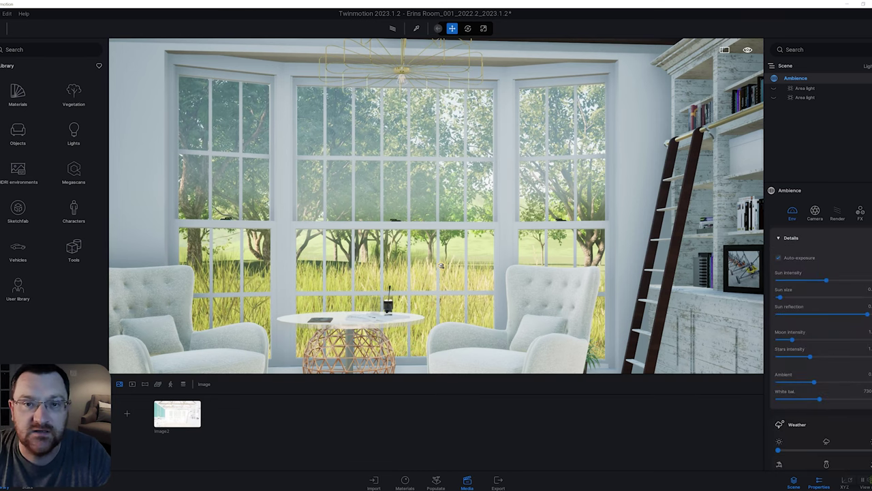
right_click_drag(441, 266, 527, 269)
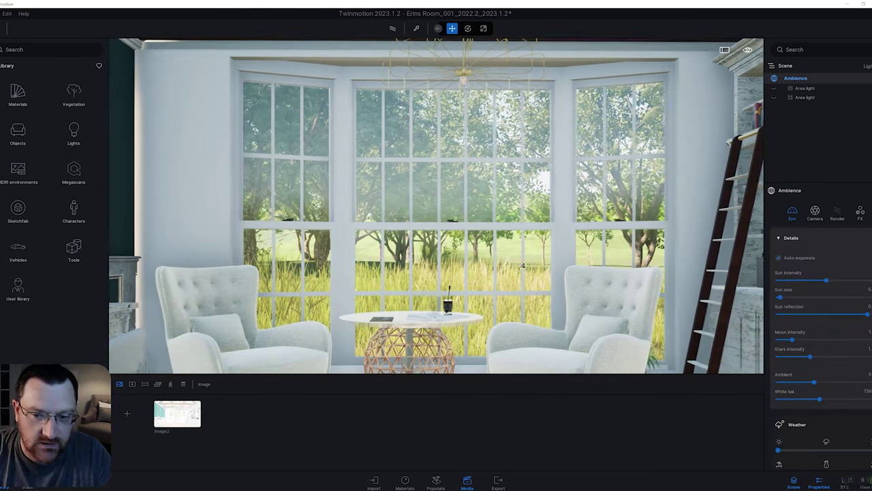
Step: Switch the bay-window view from real time to the path tracer at low quality
left_click(815, 213)
left_click(837, 213)
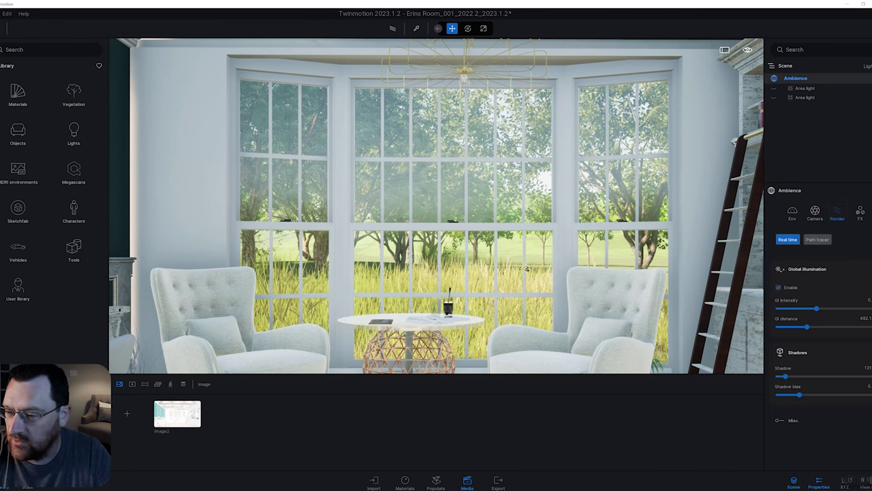
left_click(818, 240)
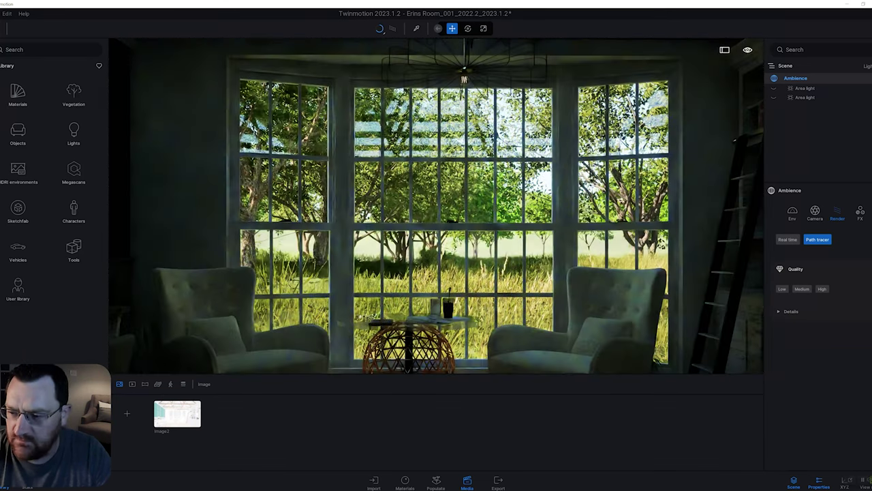
left_click(783, 289)
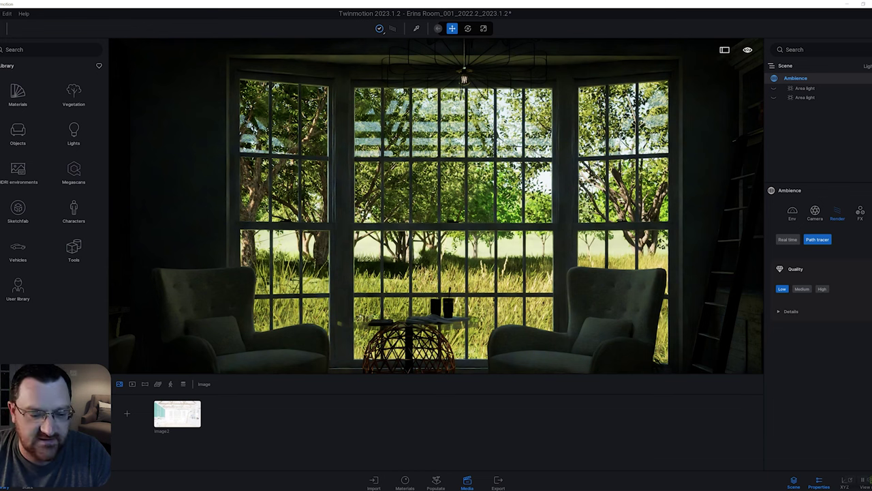
Step: Open the saved Image2 view, select the area light with 150 intensity, and examine its placement from outside the house
left_click(177, 414)
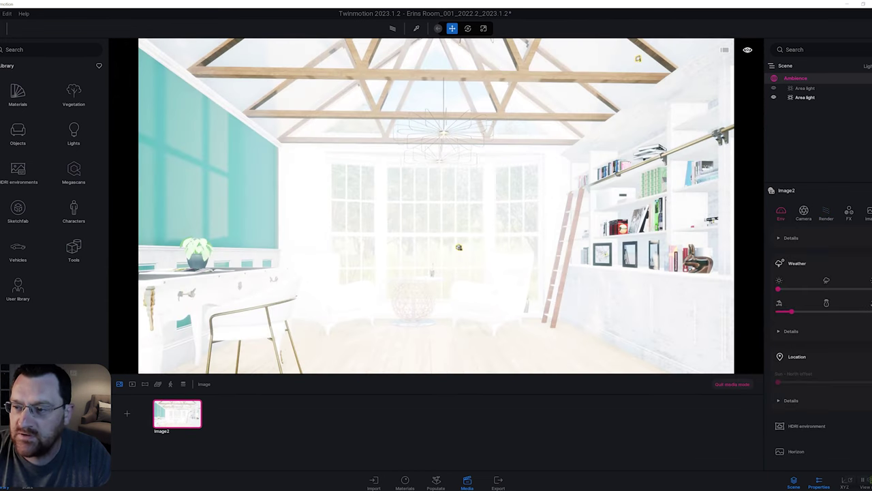
left_click(805, 97)
right_click_drag(436, 206, 545, 189)
key("w")
key("s")
key("Down")
key("Left")
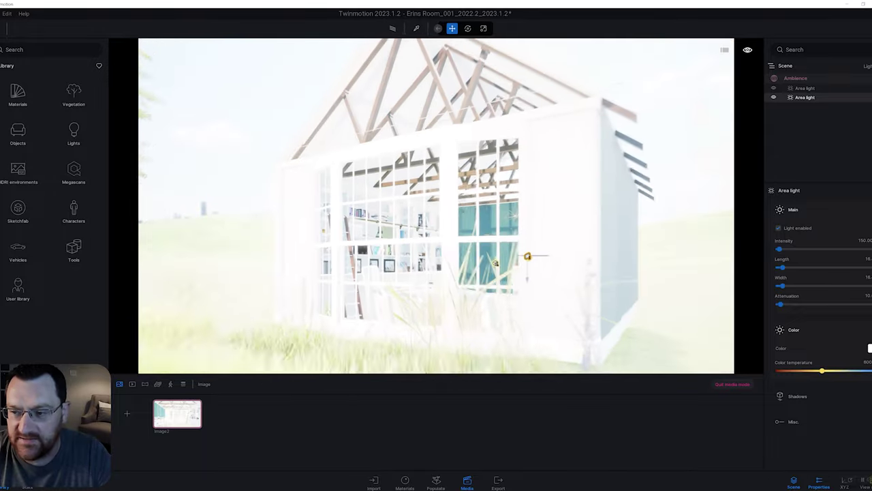
key("e")
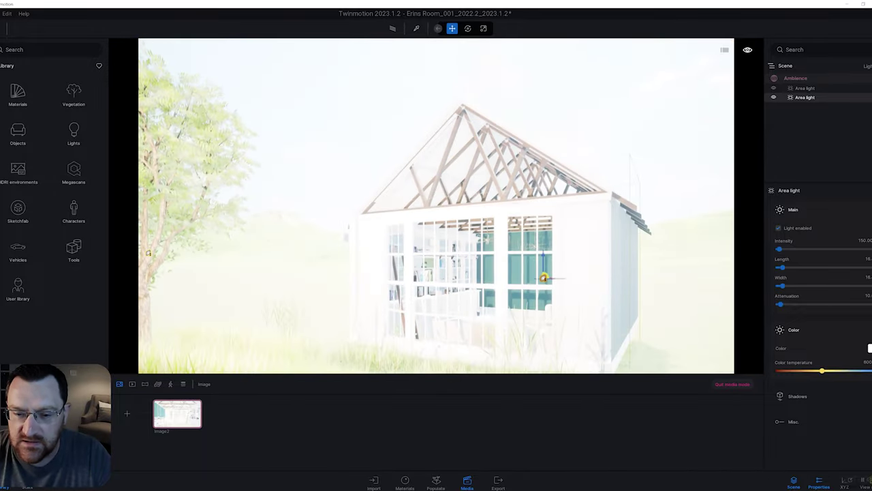
right_click_drag(546, 189, 436, 203)
Step: Select the area light with 500 intensity and examine its position among the trees outside the house
left_click(805, 88)
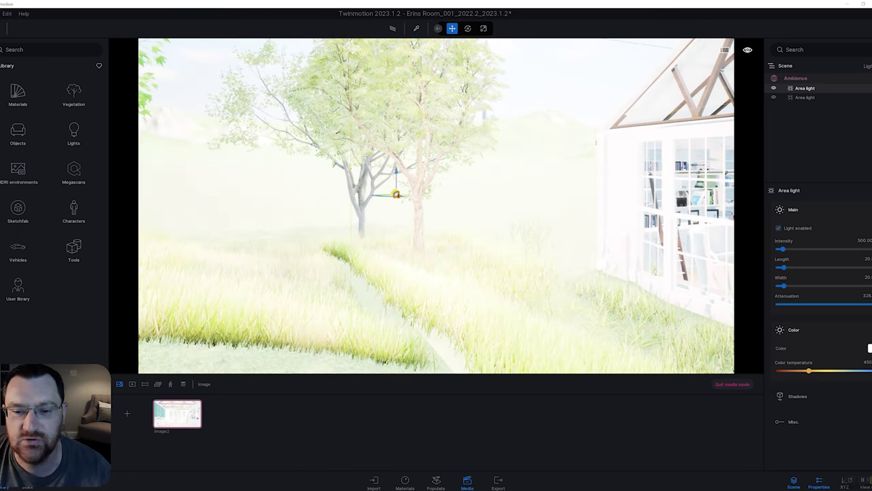
key("d")
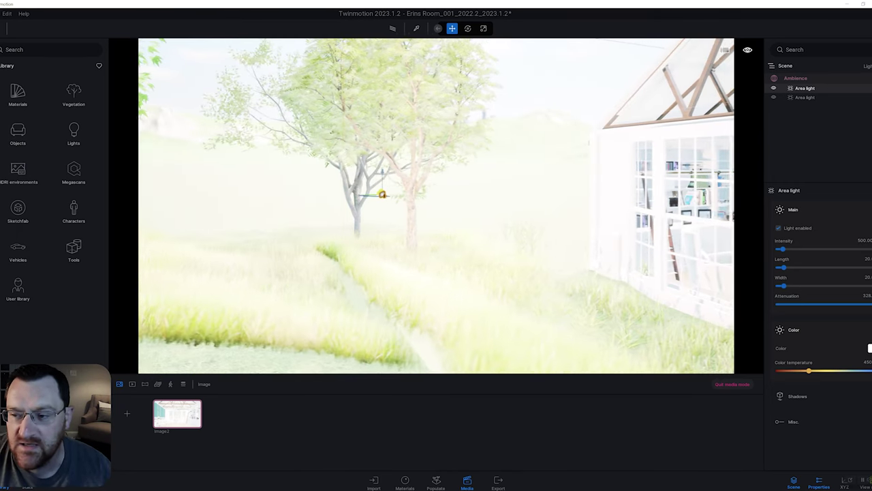
key("d")
right_click_drag(436, 205, 347, 202)
key("d")
key("e")
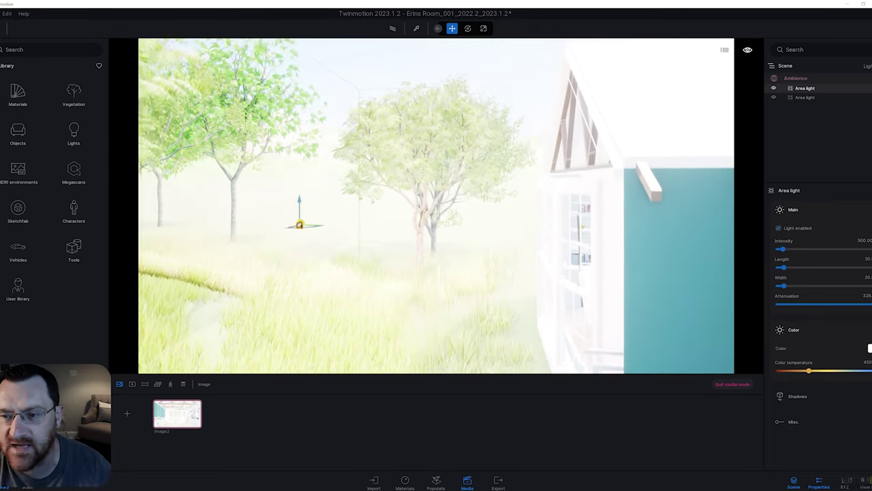
key("a")
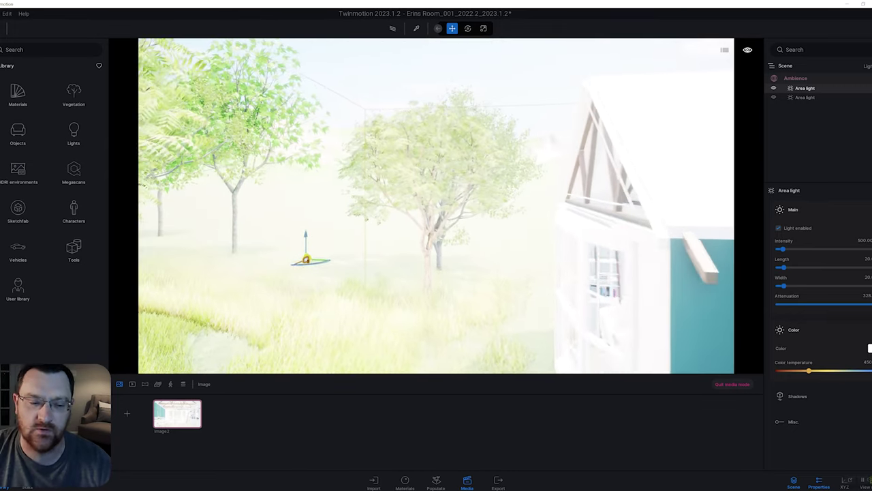
right_click_drag(436, 204, 514, 167)
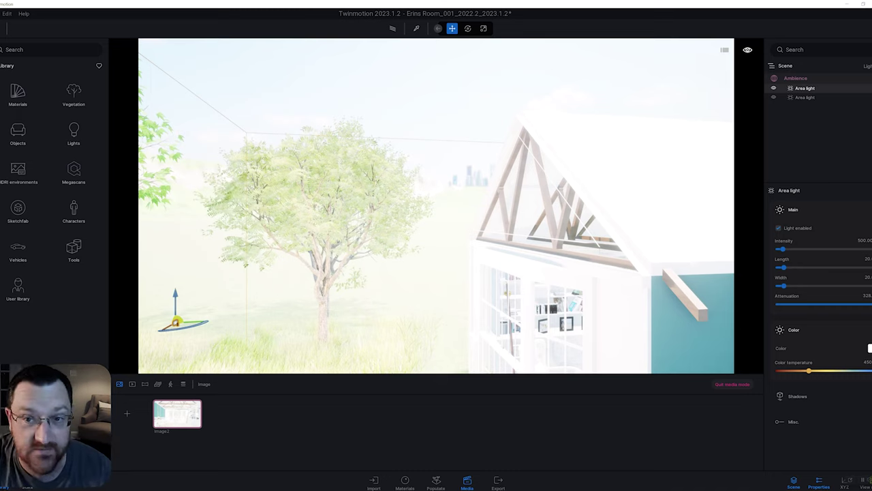
Step: Examine how the area light with 500 intensity shines through the bay window onto the green wall and bookshelves inside
right_click_drag(436, 206, 426, 287)
key("a")
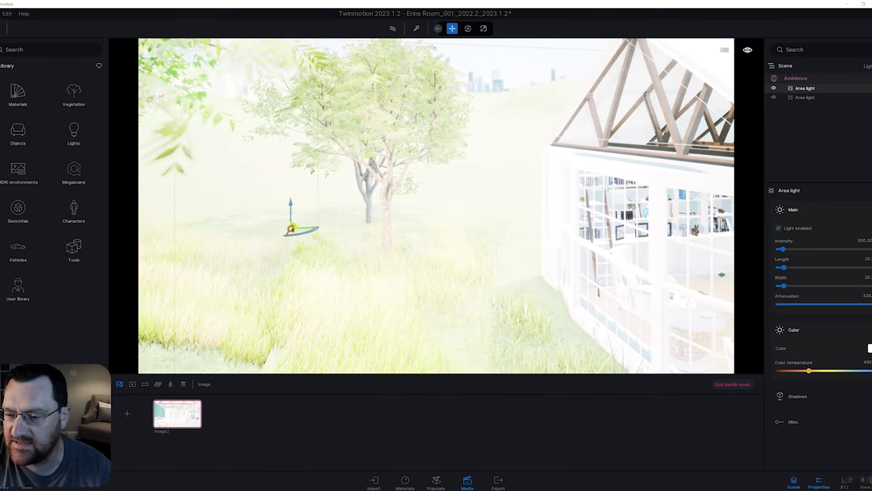
right_click_drag(436, 205, 513, 221)
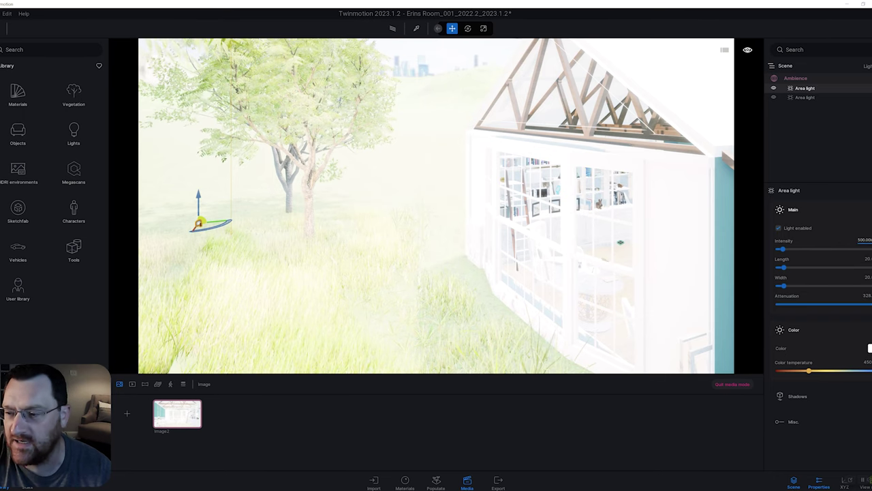
right_click_drag(437, 206, 531, 219)
key("Right")
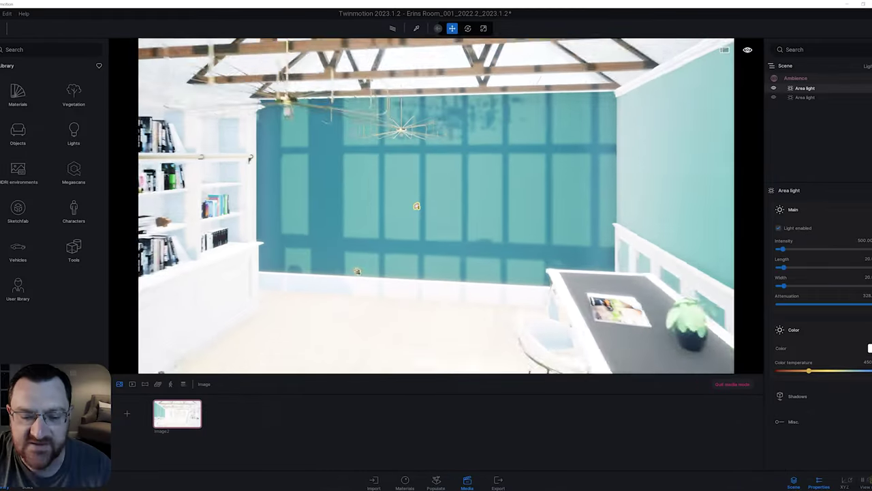
key("w")
key("w")
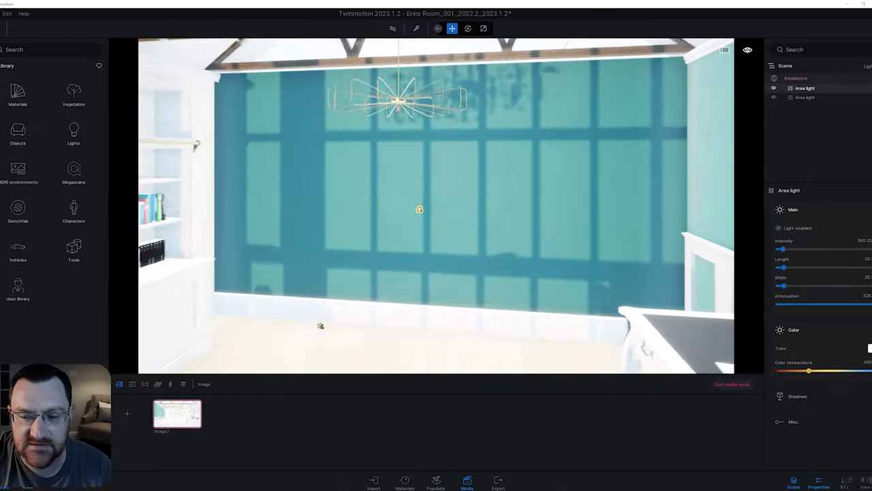
right_click_drag(436, 206, 648, 235)
key("s")
key("a")
key("Right")
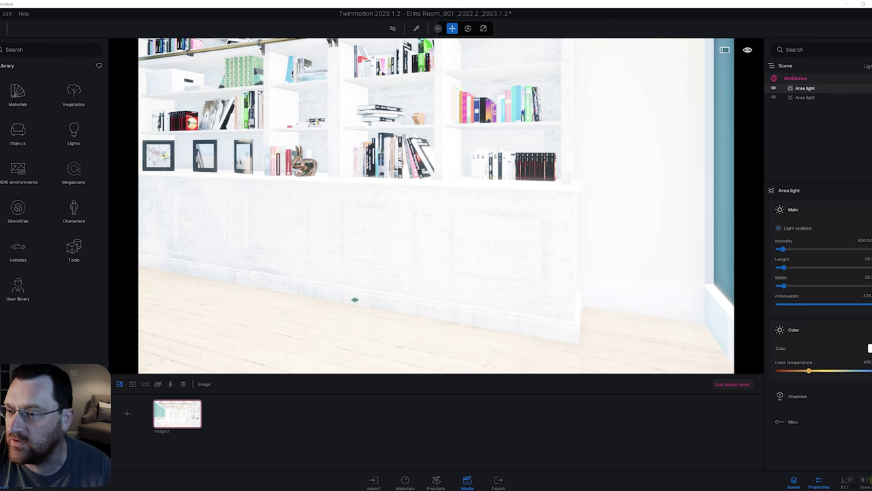
Step: Open the saved Image2 view, compare its lighting with auto-exposure on and off, and set the exposure to 0 with auto-exposure off
left_click(177, 414)
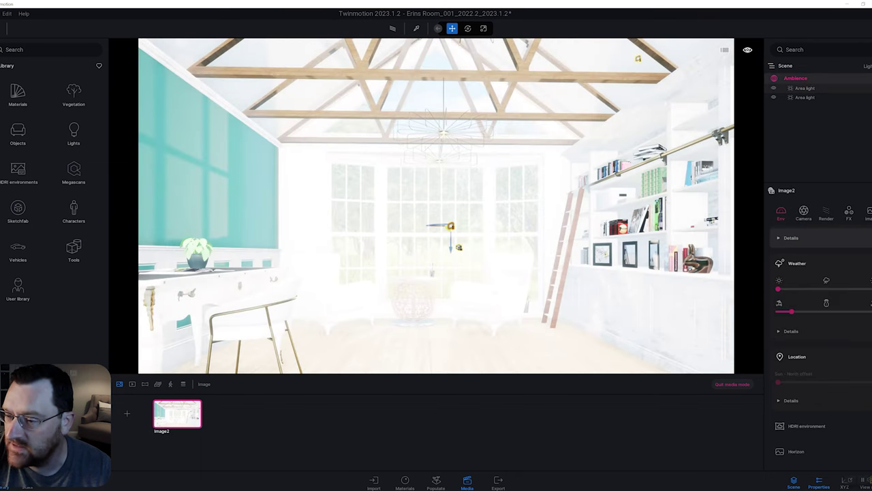
left_click(791, 237)
left_click(779, 258)
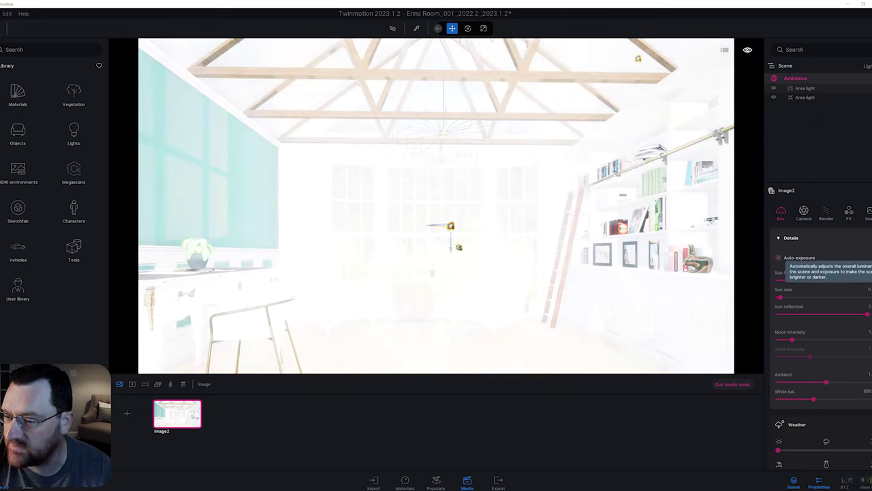
left_click(779, 257)
scroll(822, 349, "up", 2)
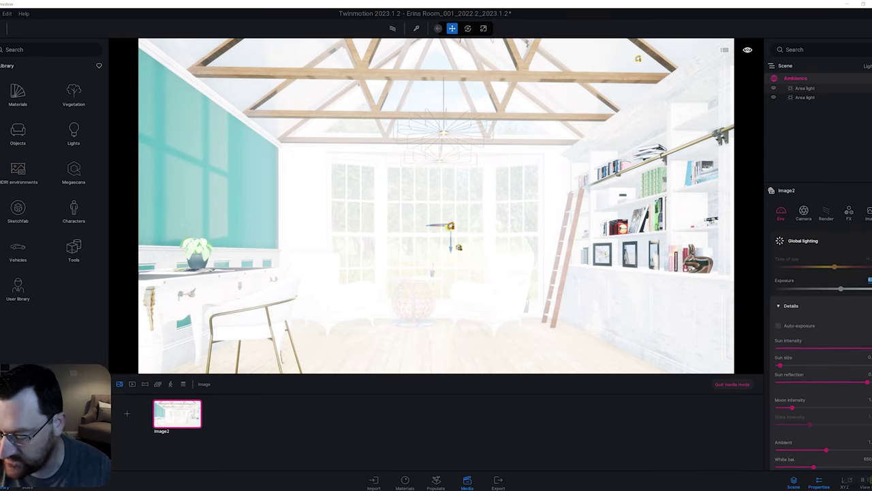
key("Return")
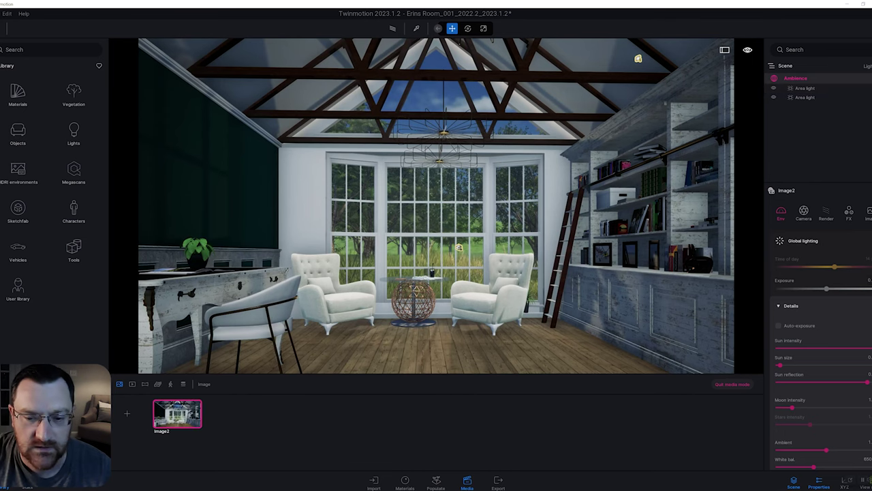
Step: Select the area light with 150 intensity and examine its effect on the floor, desk and bay-window area
right_click_drag(436, 204, 364, 231)
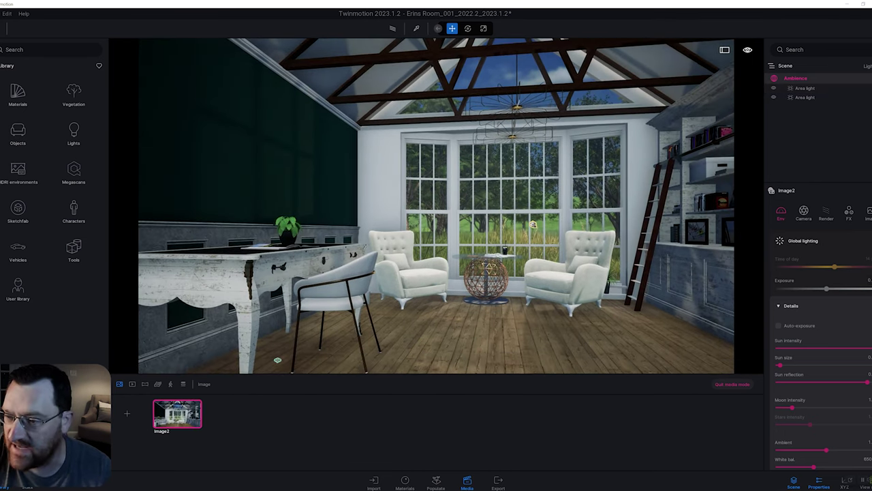
key("s")
right_click_drag(436, 205, 306, 184)
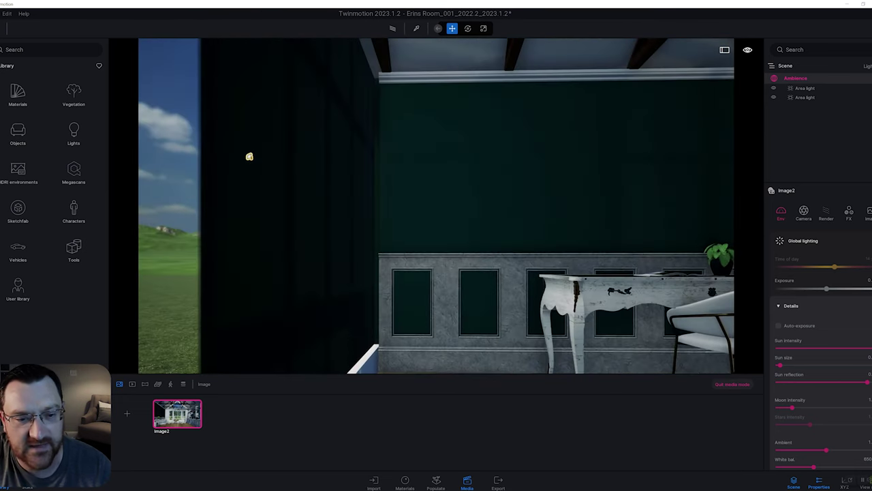
left_click(249, 157)
key("Right")
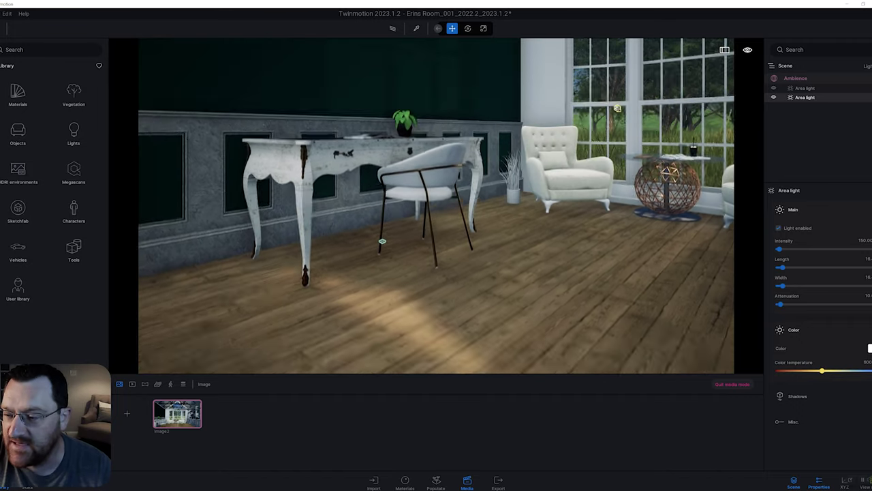
key("w")
right_click_drag(436, 205, 511, 197)
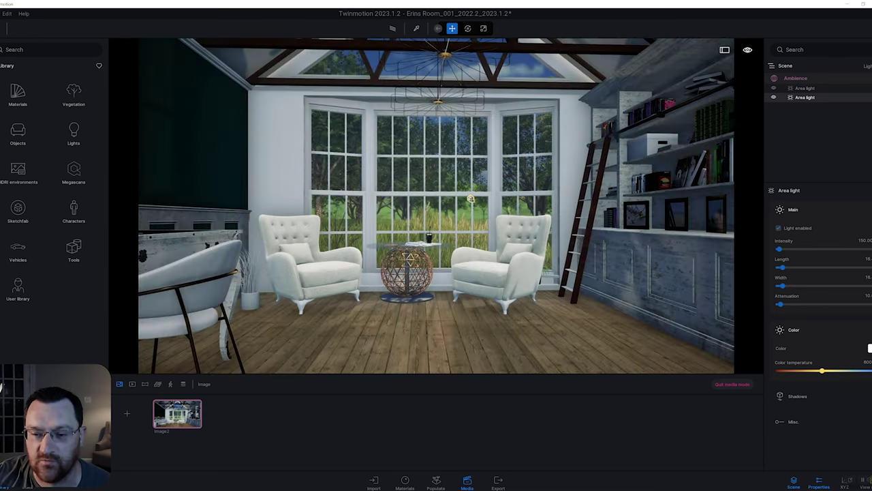
right_click_drag(468, 196, 470, 230)
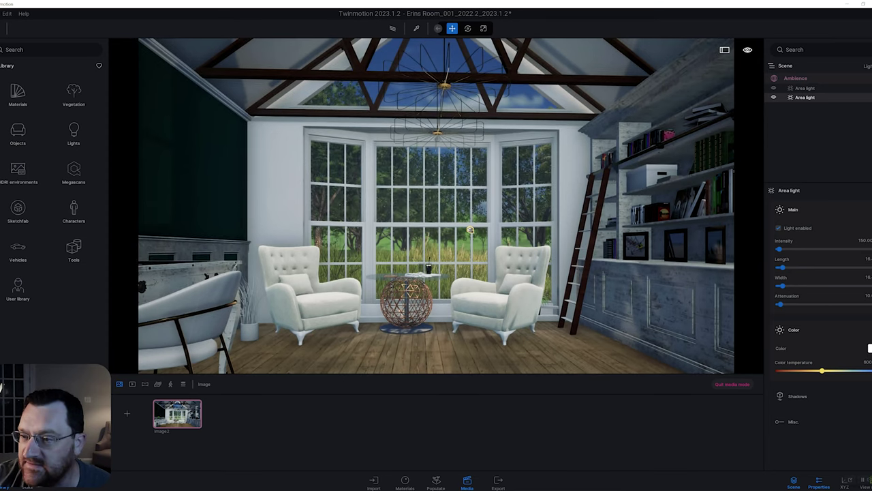
right_click_drag(436, 206, 405, 118)
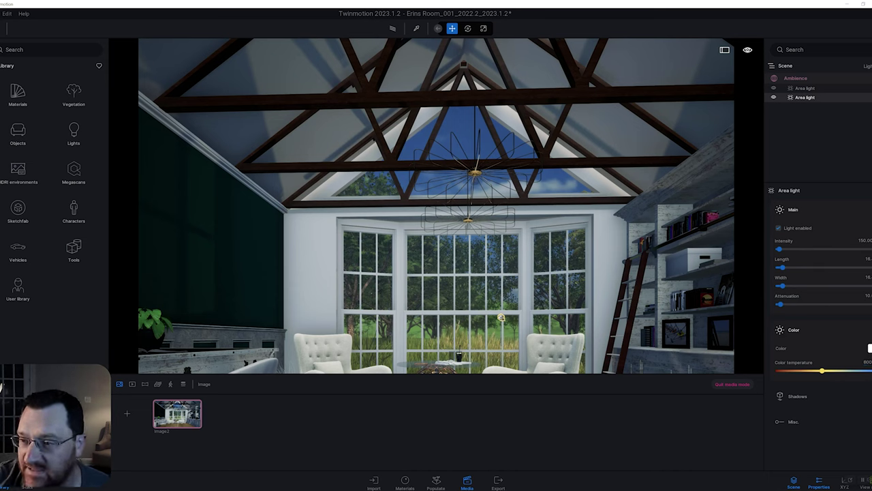
Step: Compare the shadow settings of the area lights with 500 and 150 intensity while viewing the bay-window area
left_click(805, 88)
right_click_drag(518, 218, 543, 277)
left_click(798, 396)
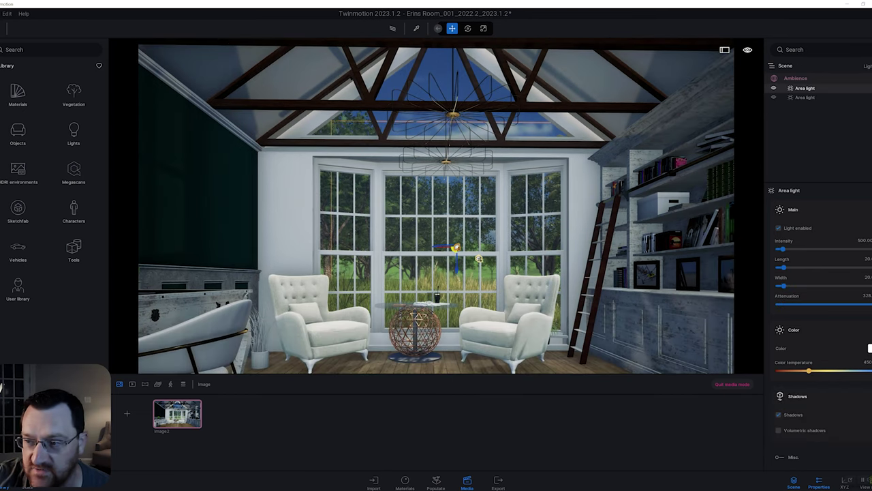
left_click(805, 97)
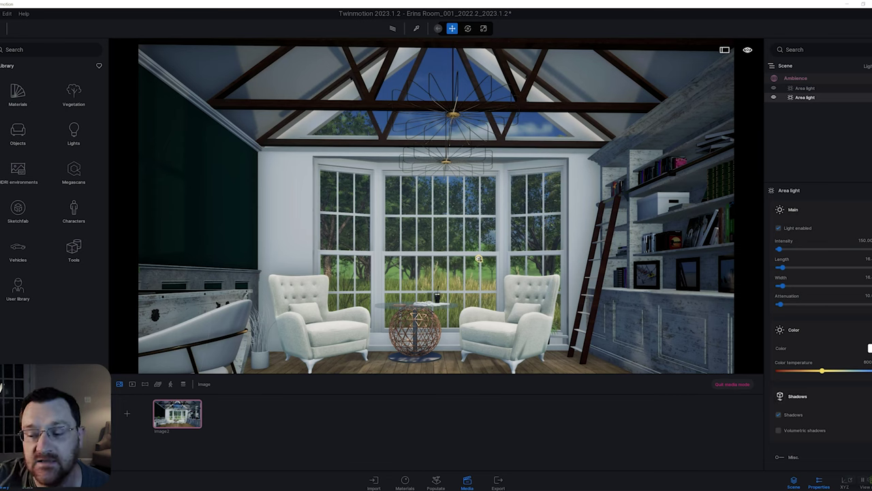
right_click_drag(546, 218, 529, 279)
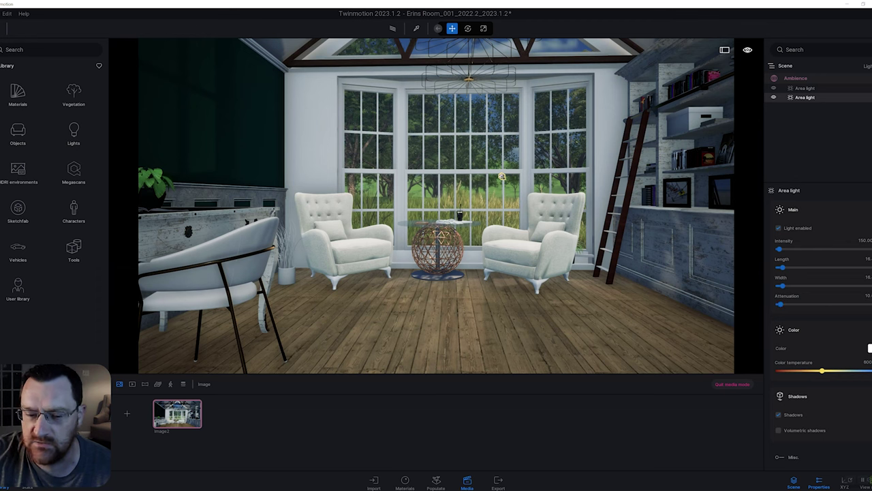
right_click_drag(545, 218, 546, 178)
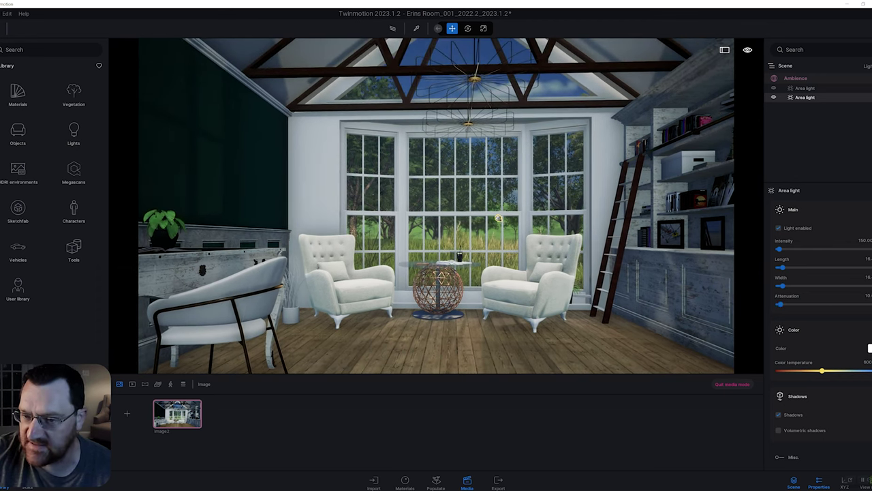
Step: Return to the saved Image2 view and toggle auto-exposure repeatedly to compare the room's brightness, leaving it enabled
left_click(177, 414)
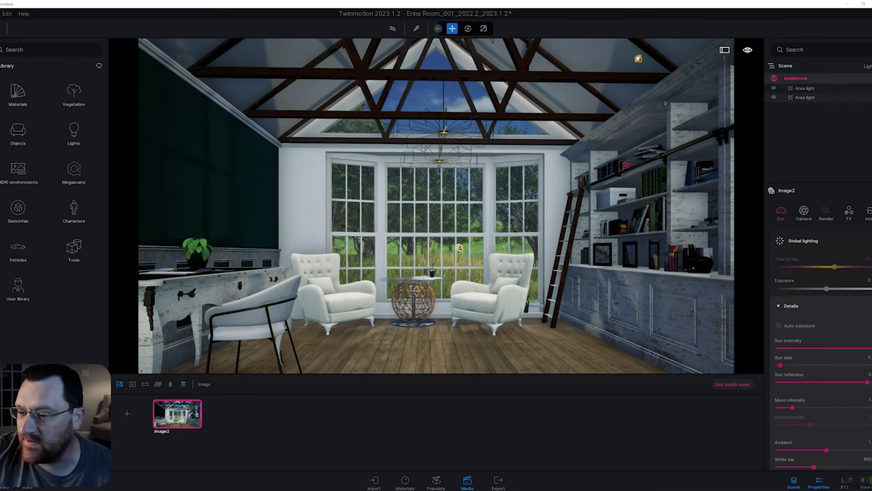
left_click(779, 325)
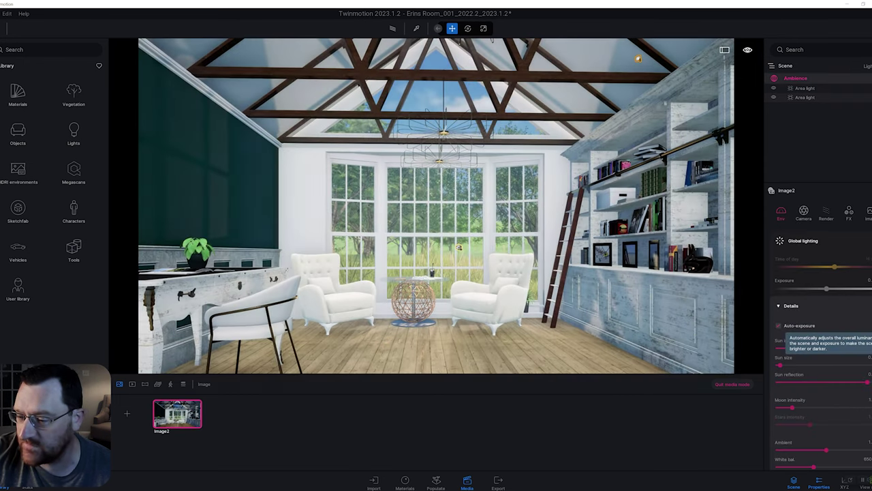
left_click(779, 326)
left_click(779, 326)
left_click(779, 326)
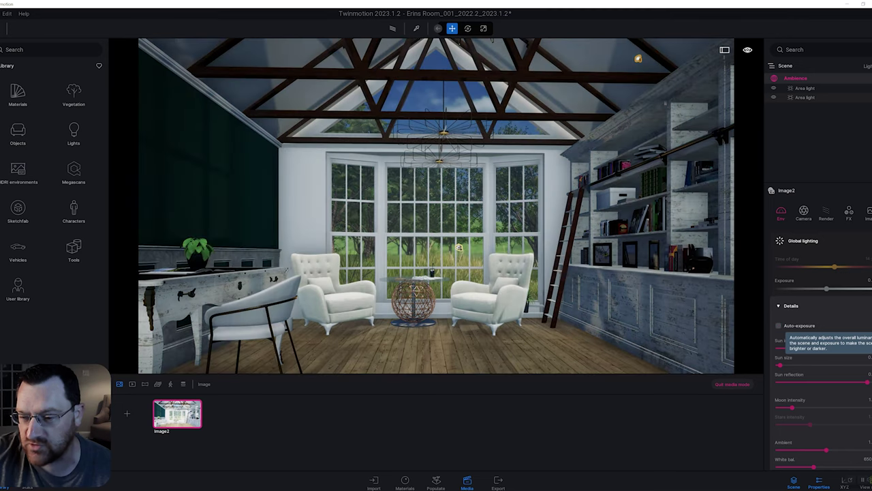
left_click(779, 326)
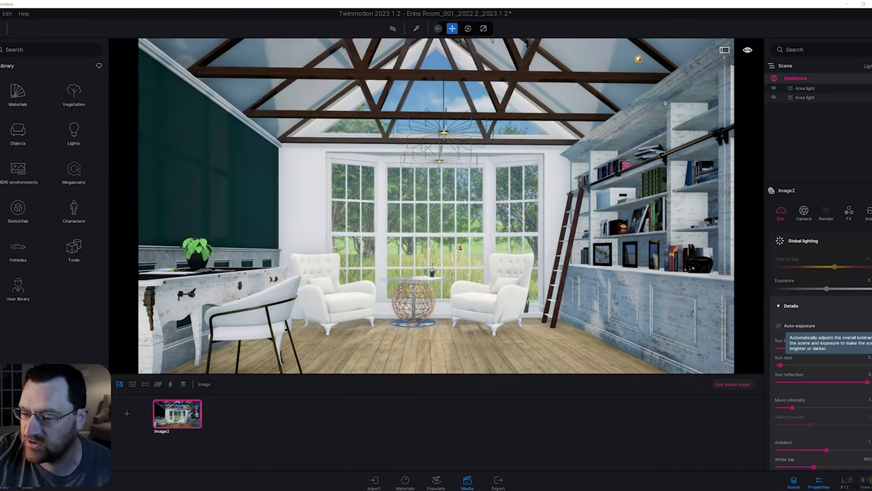
Step: Examine the ceiling trusses and room with auto-exposure on, then disable it and raise the exposure to about 1
right_click_drag(464, 232, 432, 129)
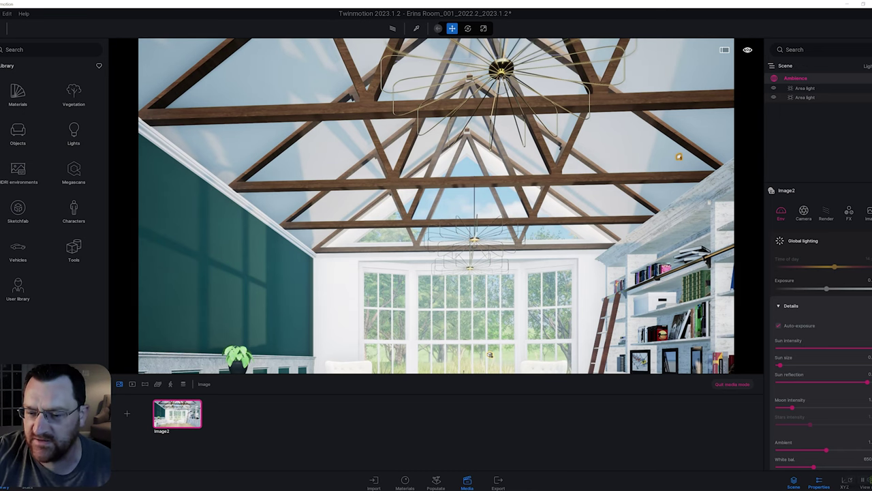
right_click_drag(437, 204, 458, 280)
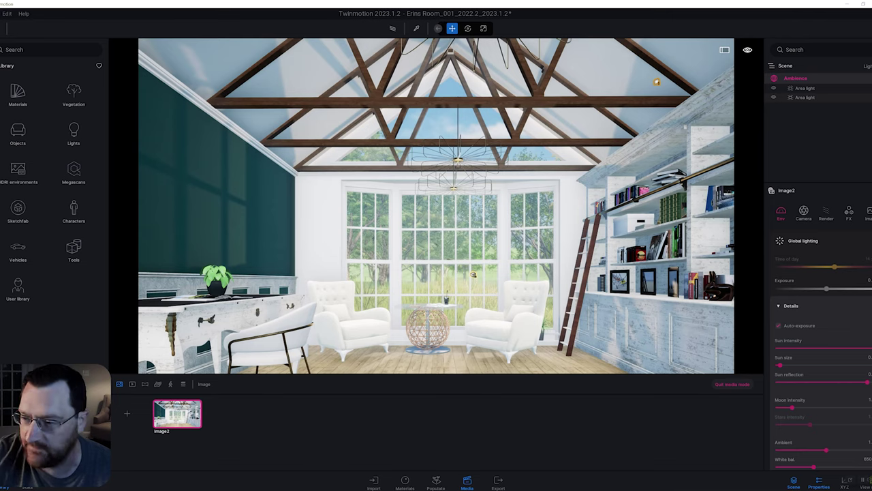
right_click_drag(436, 205, 431, 272)
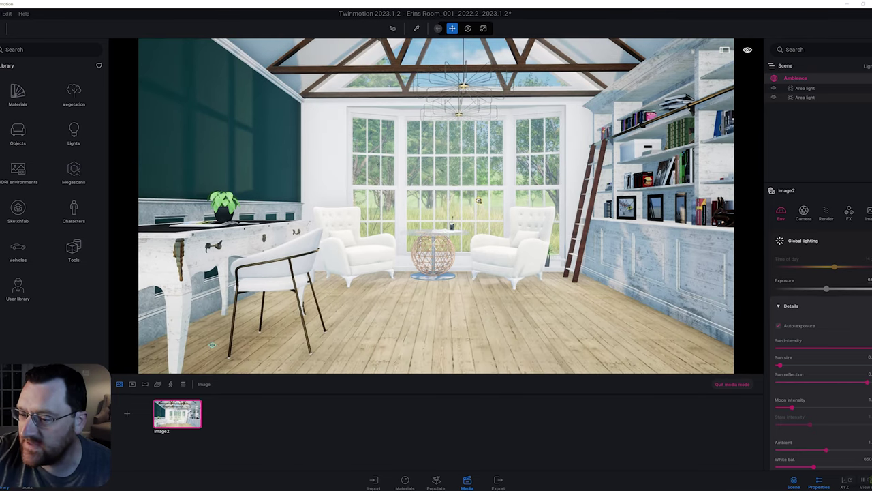
left_click(779, 326)
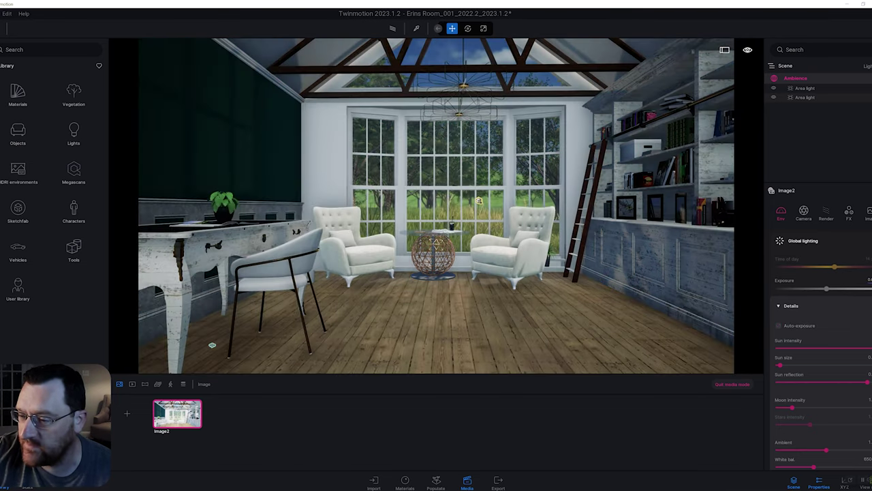
left_click_drag(827, 289, 831, 289)
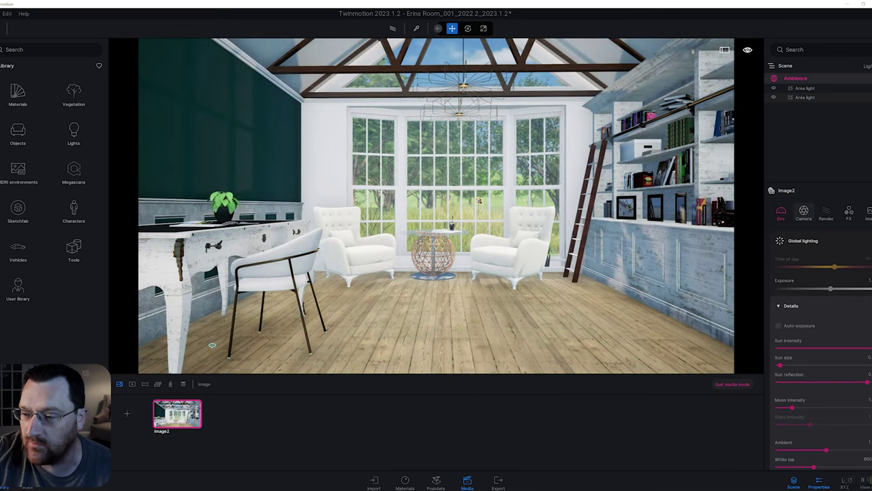
Step: Restore the saved Image2 camera view and switch its rendering from real time to the path tracer
left_click(177, 414)
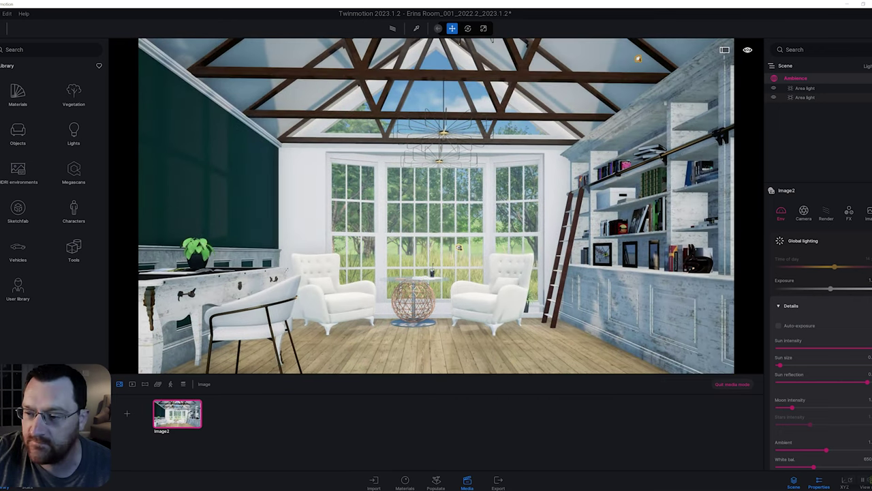
left_click(826, 212)
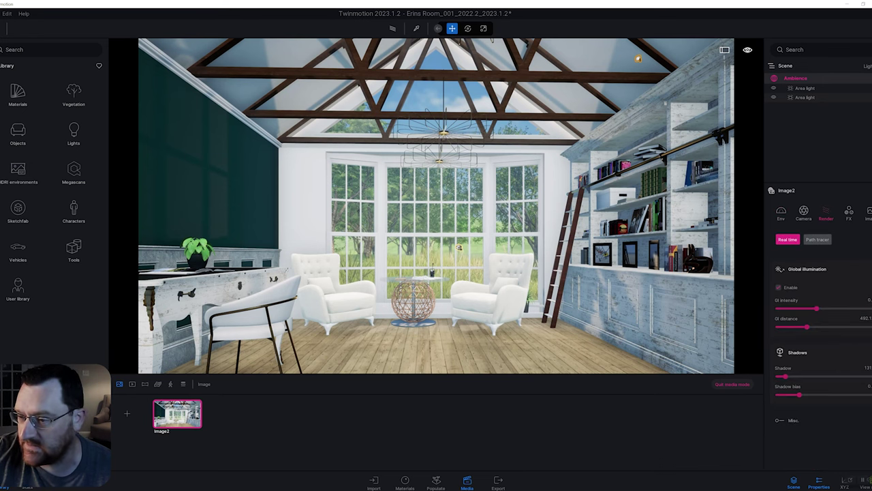
left_click(818, 239)
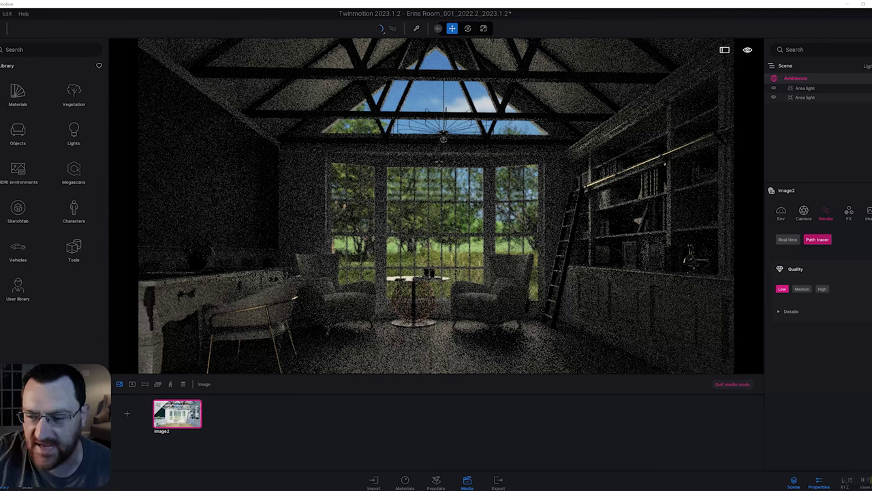
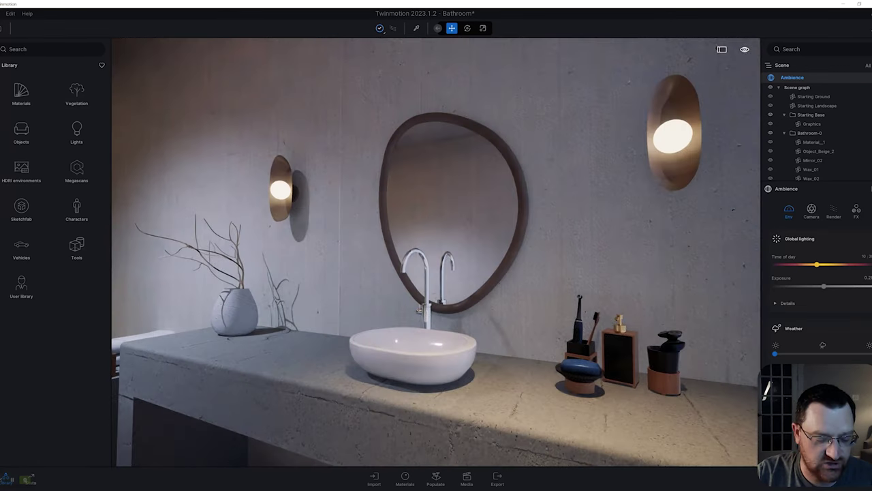
Step: Switch the bathroom scene from the path tracer to real time and examine the vanity, mirror and wall lamps
key("r")
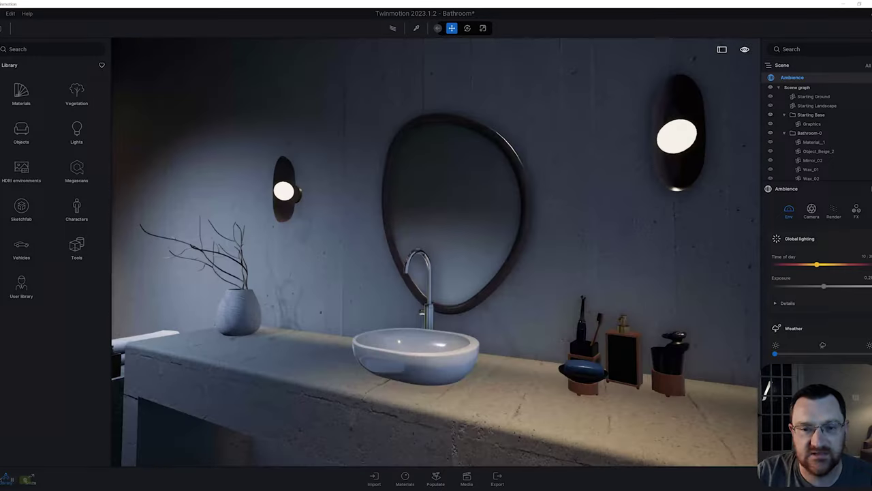
scroll(248, 239, "down", 5)
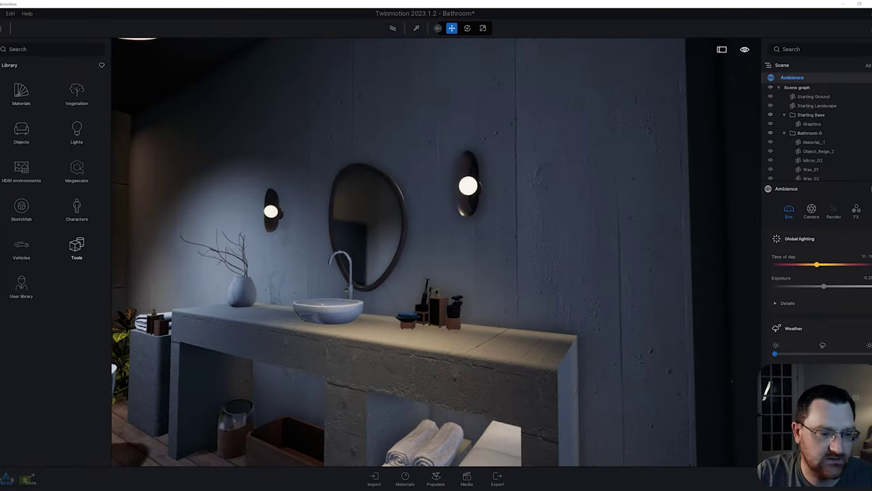
scroll(167, 235, "up", 4)
scroll(235, 246, "up", 4)
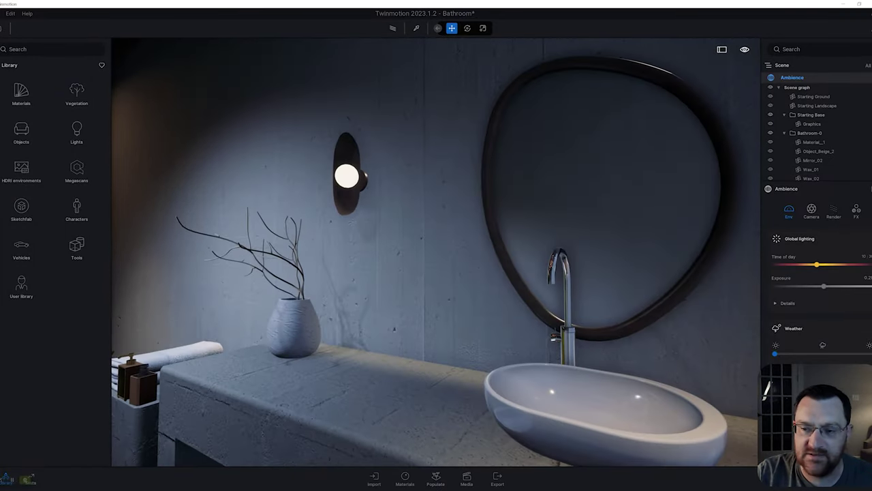
Step: Place an area light from the lights library near the back corner of the bathroom, beside the vanity wall
right_click_drag(436, 245, 272, 242)
key("s")
key("a")
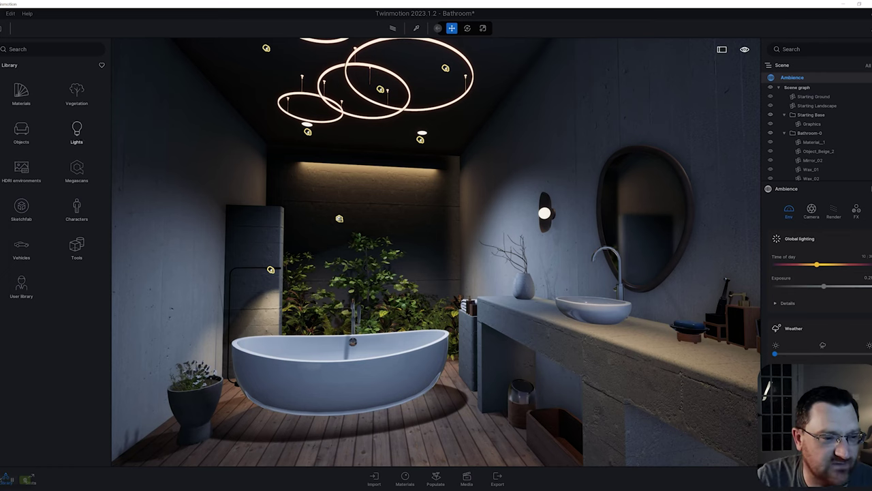
left_click(76, 129)
left_click_drag(77, 124, 478, 204)
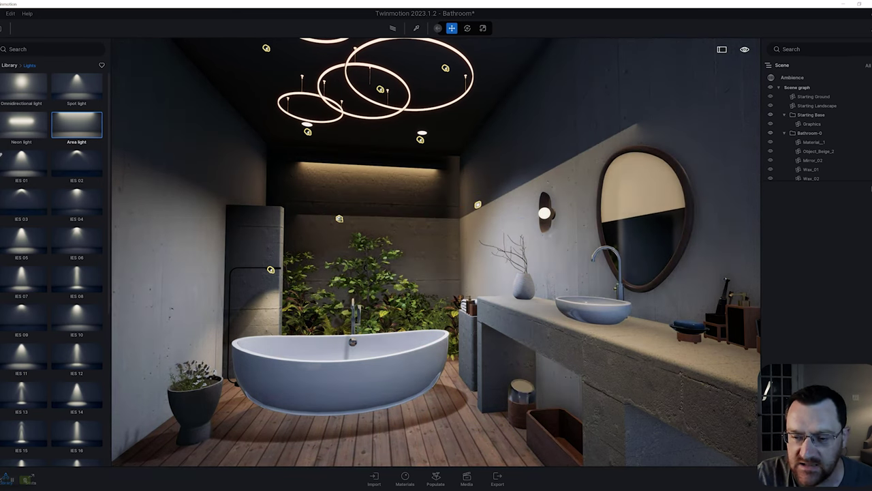
Step: Compare the bathroom lit by the added area light in the path tracer and in real time
right_click_drag(478, 204, 494, 205)
key("r")
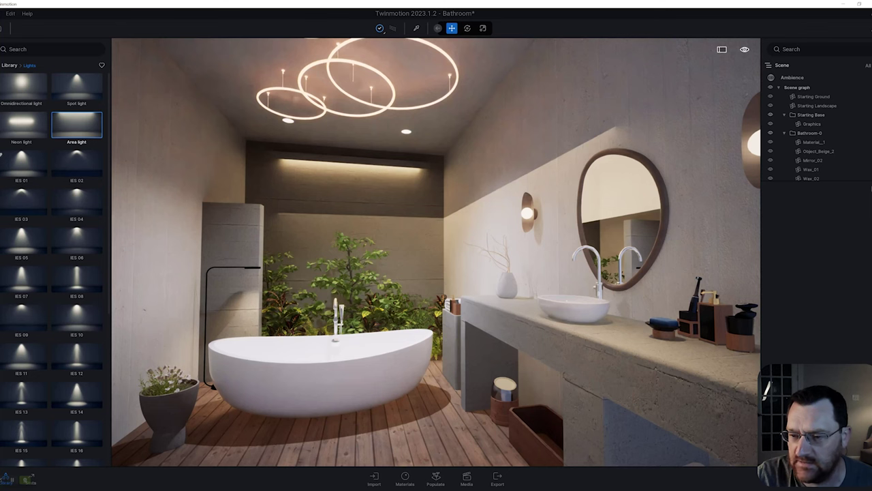
key("r")
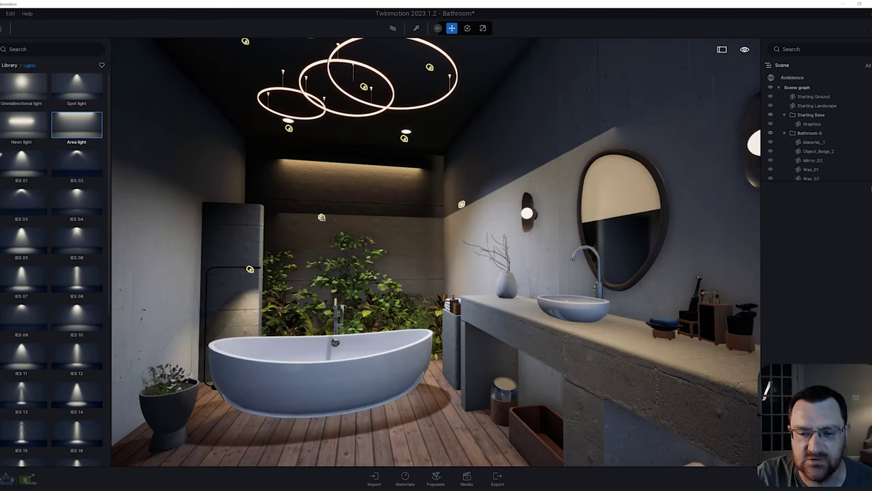
left_click(392, 28)
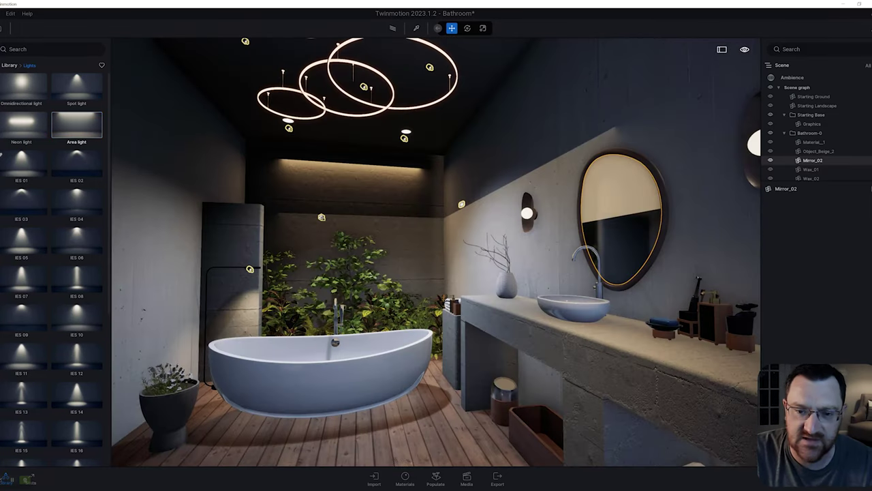
Step: Delete the area light placed near the back corner of the bathroom
left_click(321, 217)
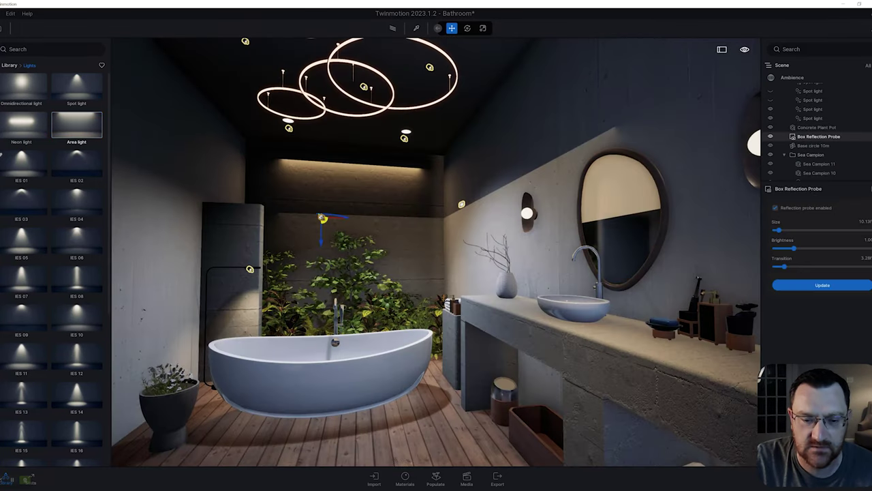
scroll(813, 115, "down", 3)
left_click(808, 176)
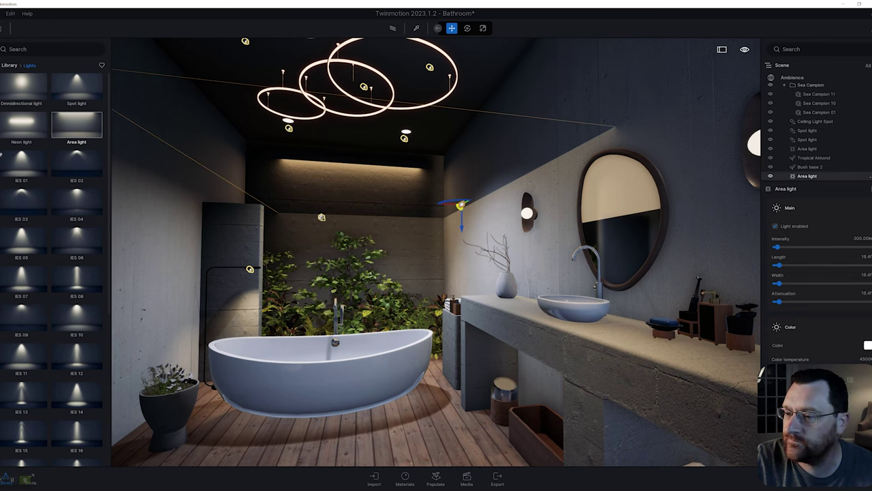
key("Delete")
Step: Compare path-traced and real-time renderings without the added area light, and examine the room and its ceiling ring lights
key("r")
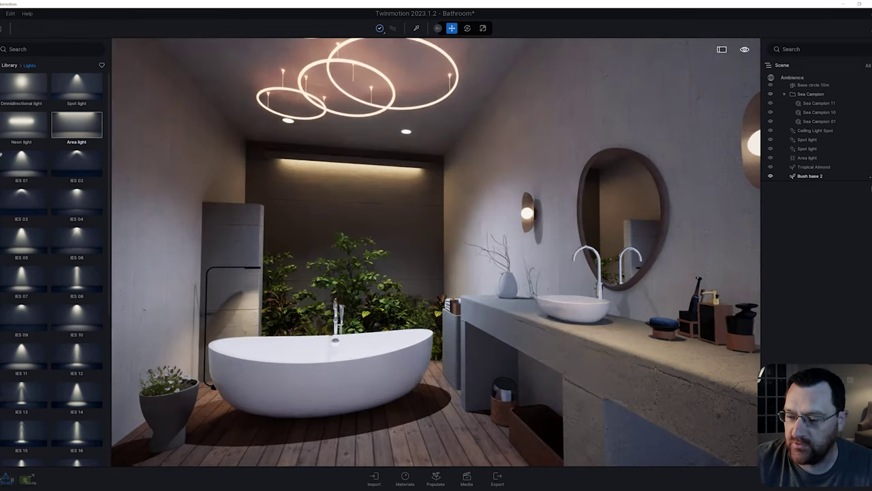
key("r")
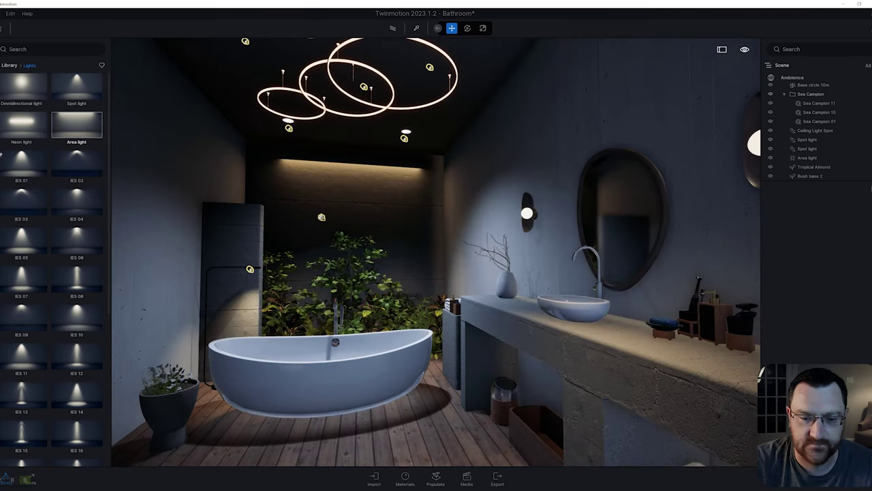
right_click_drag(436, 252, 394, 248)
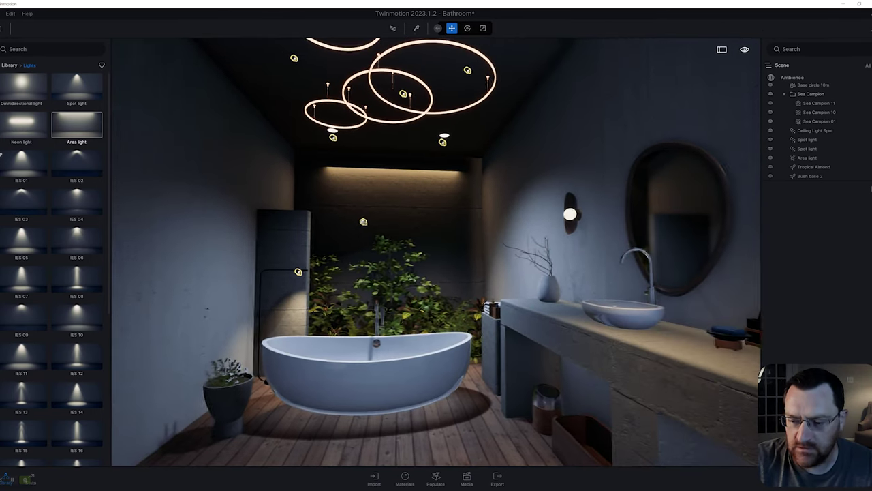
scroll(436, 252, "up", 5)
scroll(436, 252, "down", 5)
key("a")
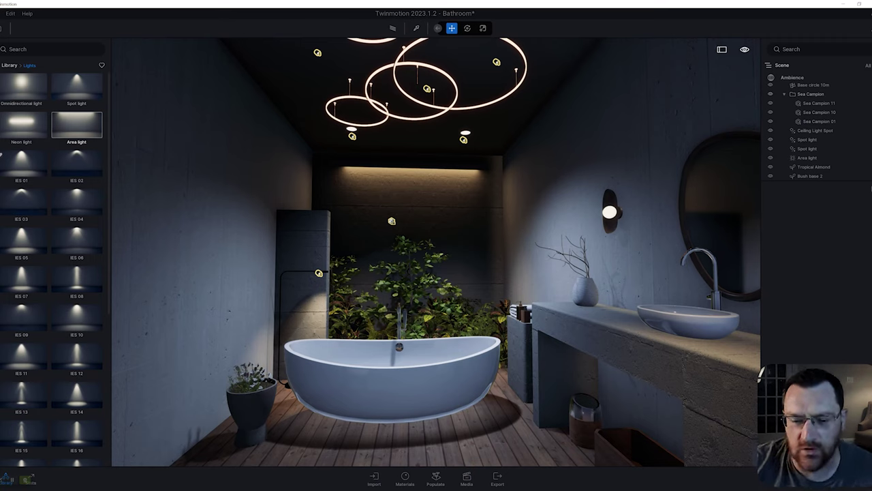
right_click_drag(437, 252, 432, 244)
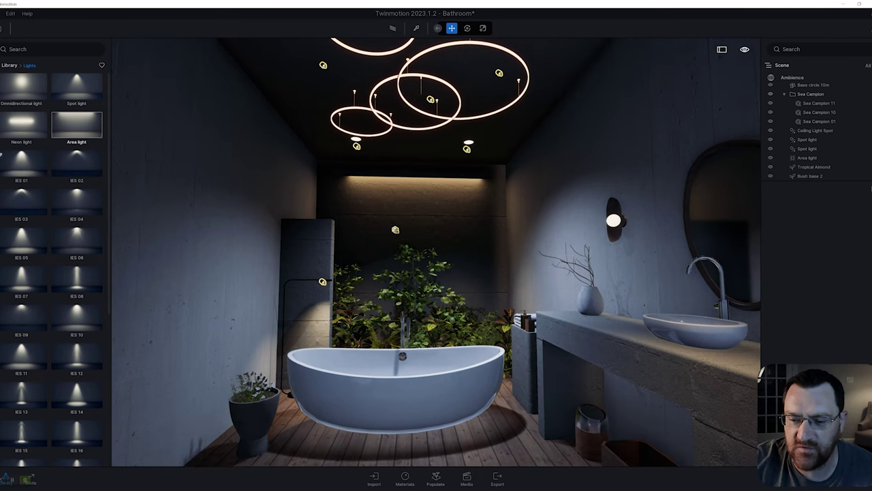
key("w")
key("e")
key("s")
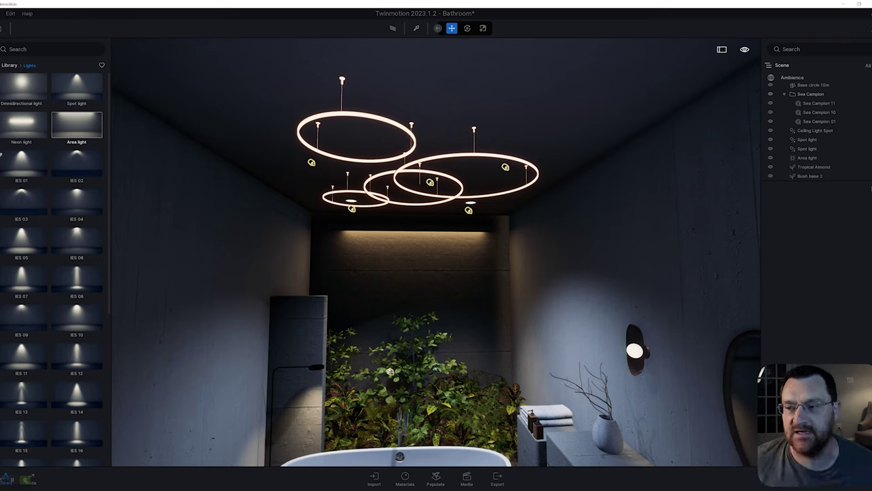
Step: Select the Ceiling Light Spot among the ring lights and review its intensity, attenuation, cone angle, color and shadow settings
left_click(430, 182)
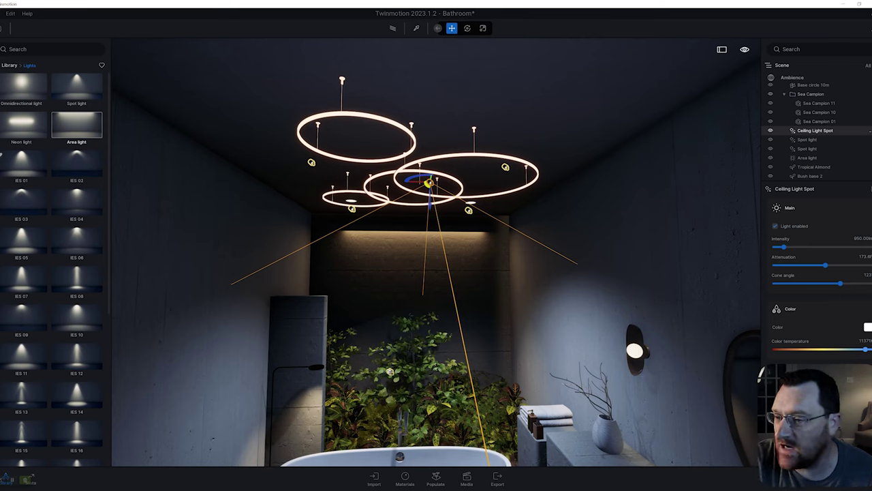
right_click(831, 132)
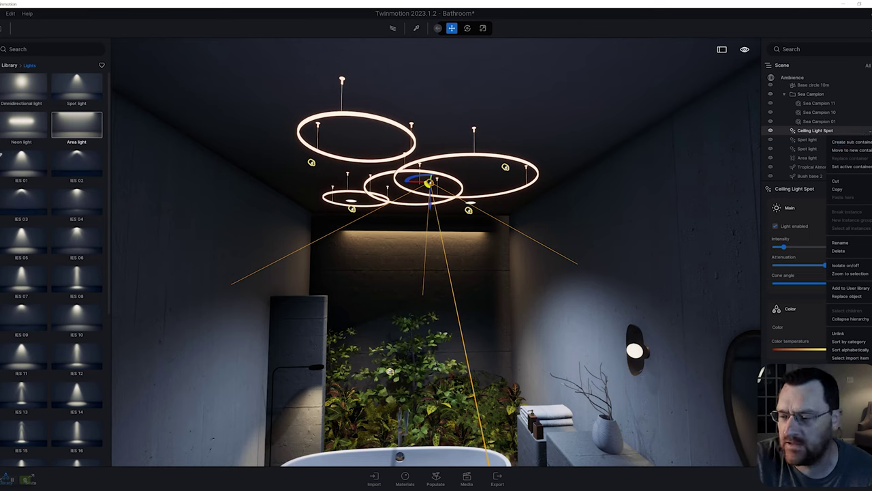
key("Escape")
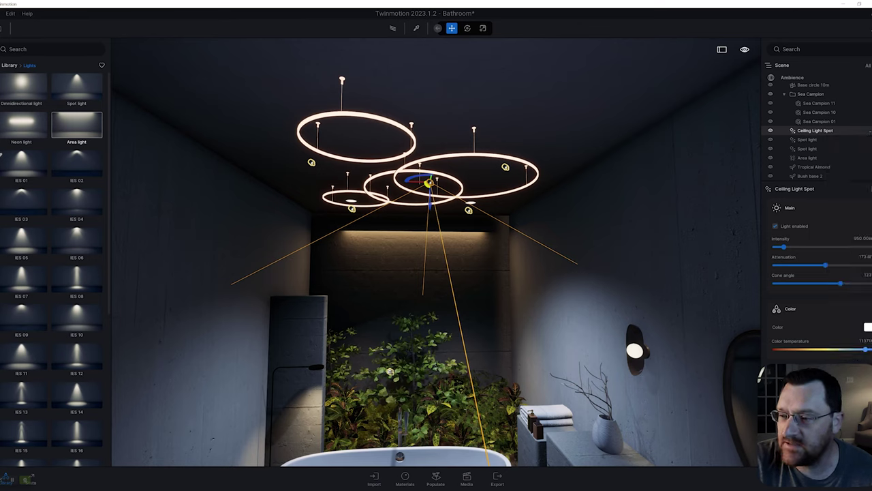
right_click_drag(436, 253, 407, 282)
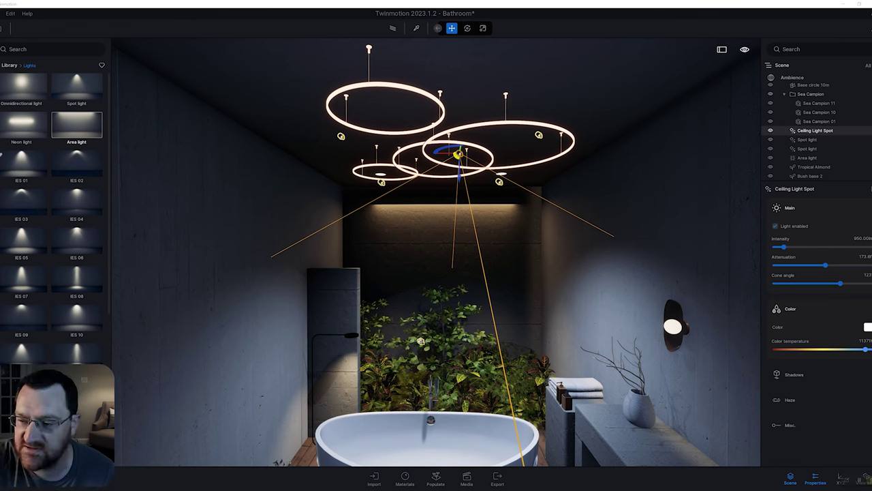
key("s")
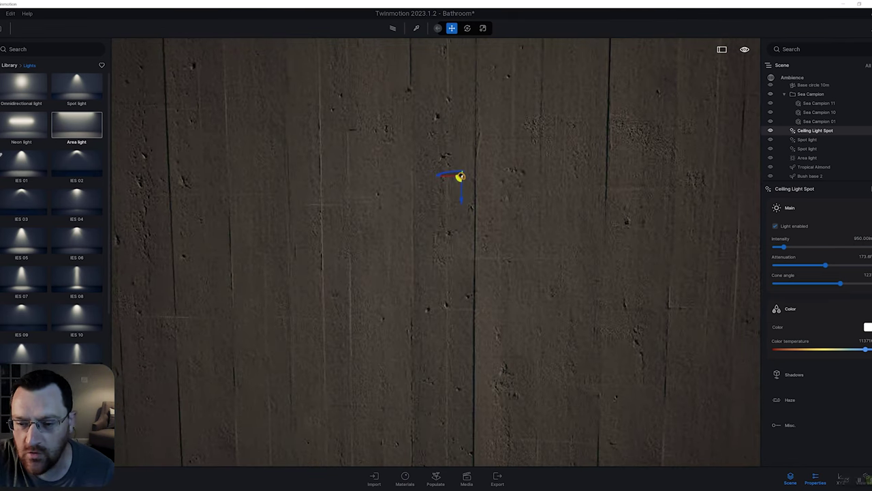
key("w")
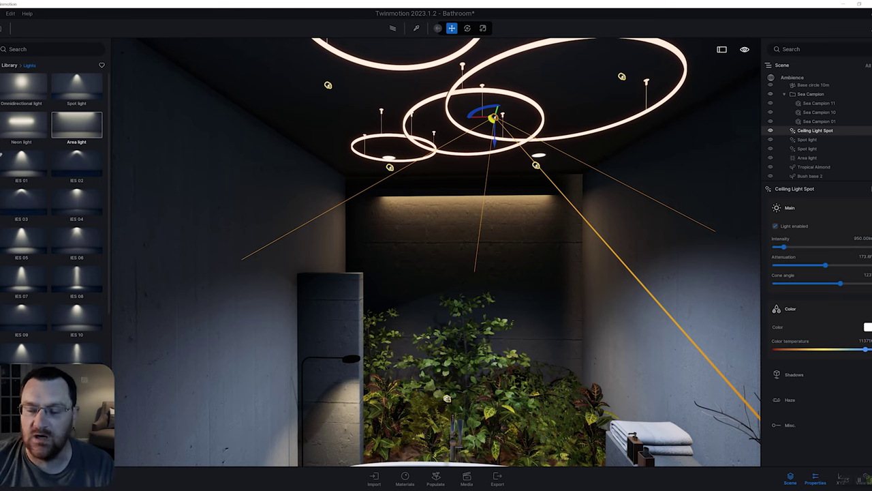
left_click(794, 374)
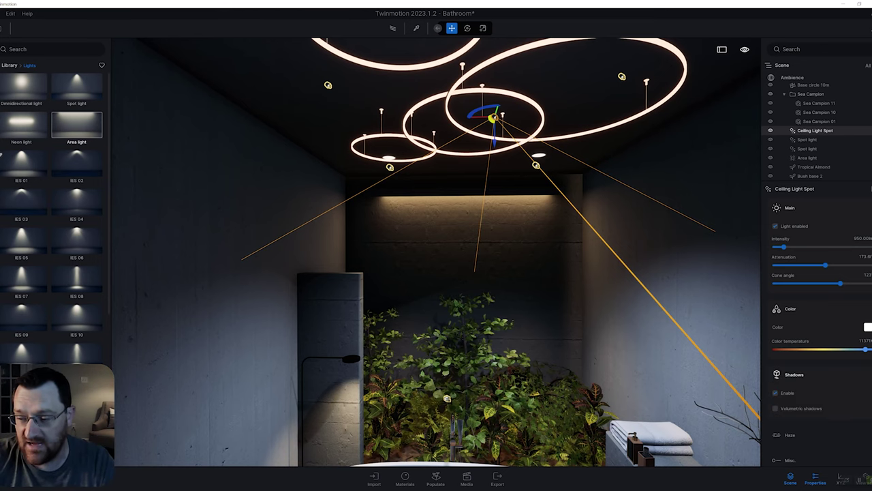
Step: Examine how the selected ceiling spot lights the bathtub, floor and surrounding walls
right_click_drag(436, 252, 447, 361)
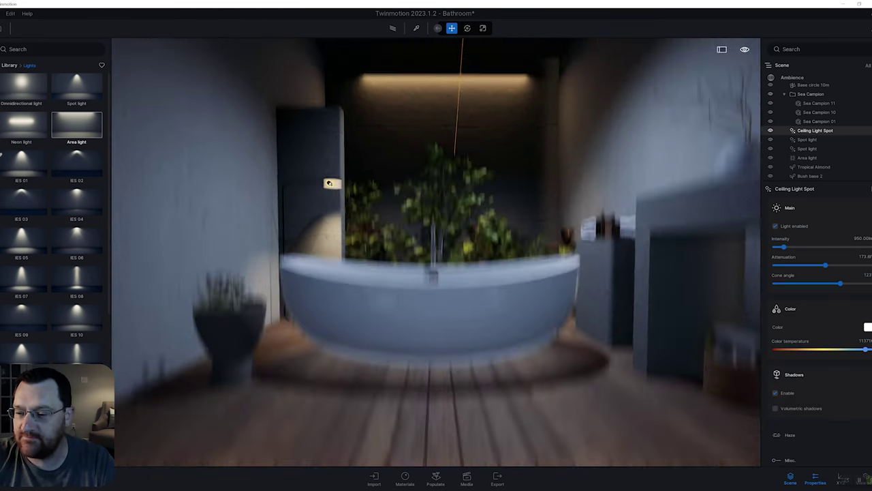
middle_click_drag(436, 252, 435, 318)
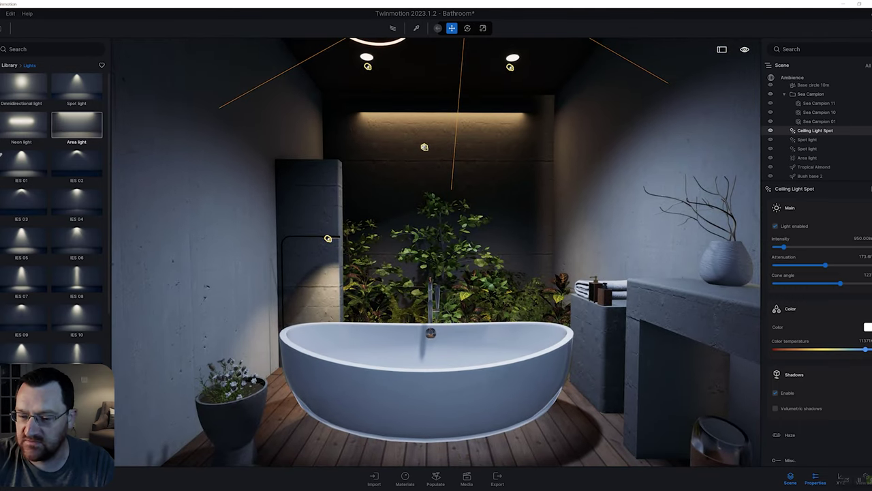
key("s")
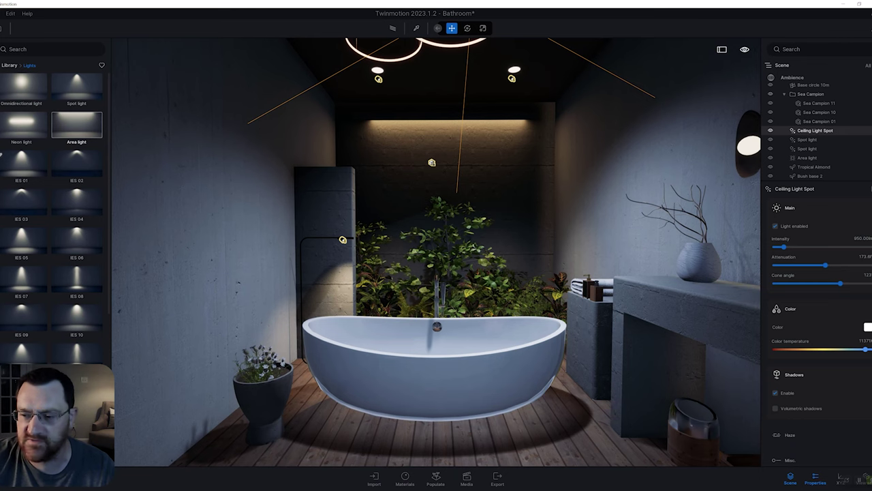
right_click_drag(437, 252, 427, 244)
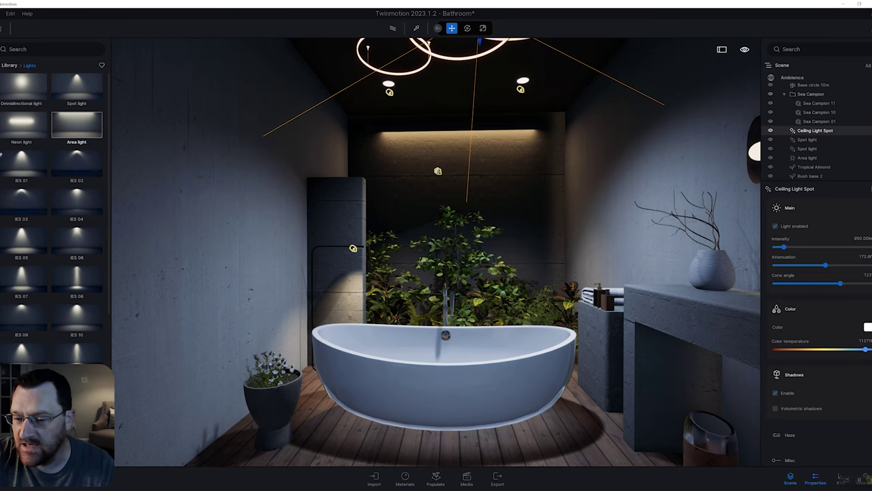
Step: Sample the glowing bulb material of the wall lamp beside the mirror to inspect its tint and glow settings
right_click_drag(436, 253, 641, 244)
key("w")
key("w")
left_click(487, 200)
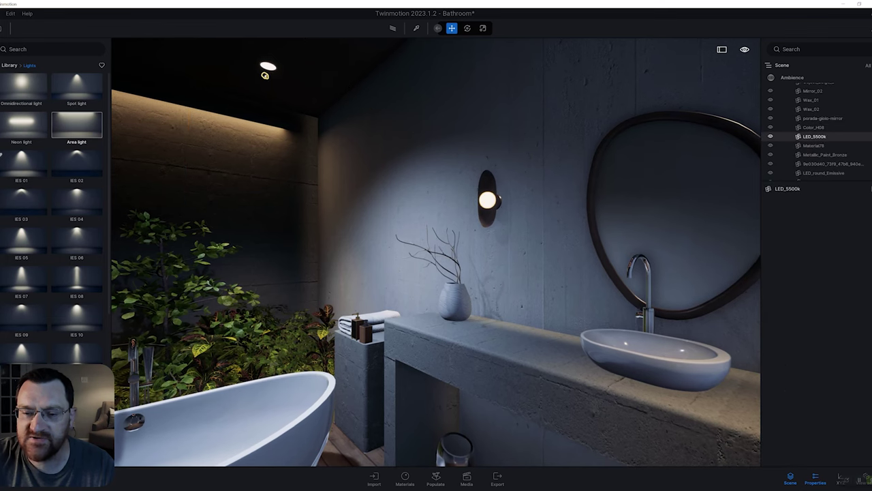
right_click_drag(487, 200, 624, 200)
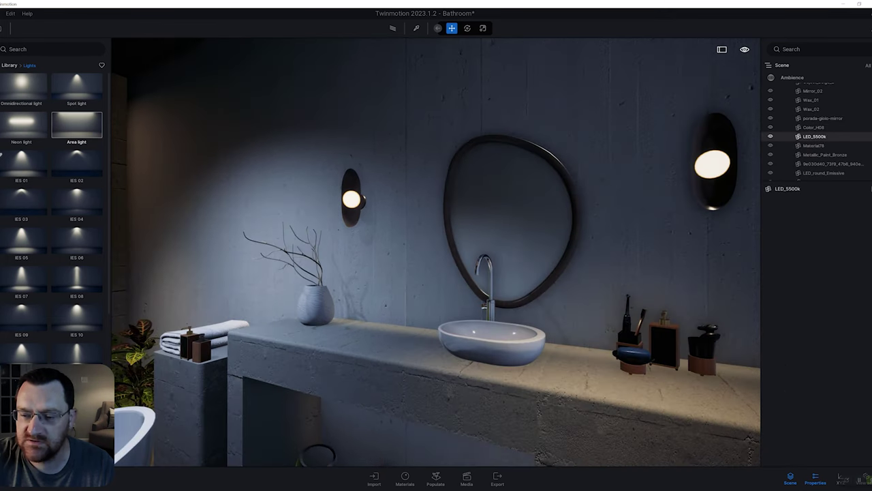
right_click_drag(487, 200, 484, 199)
key("t")
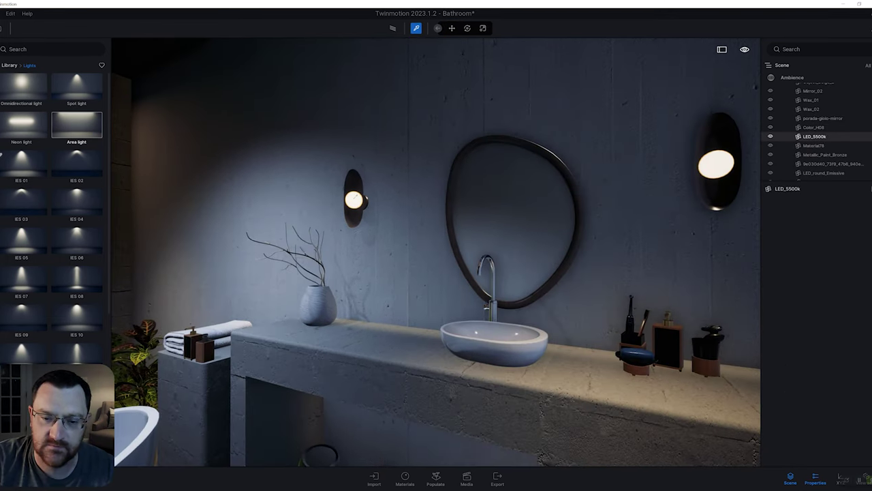
left_click(353, 200)
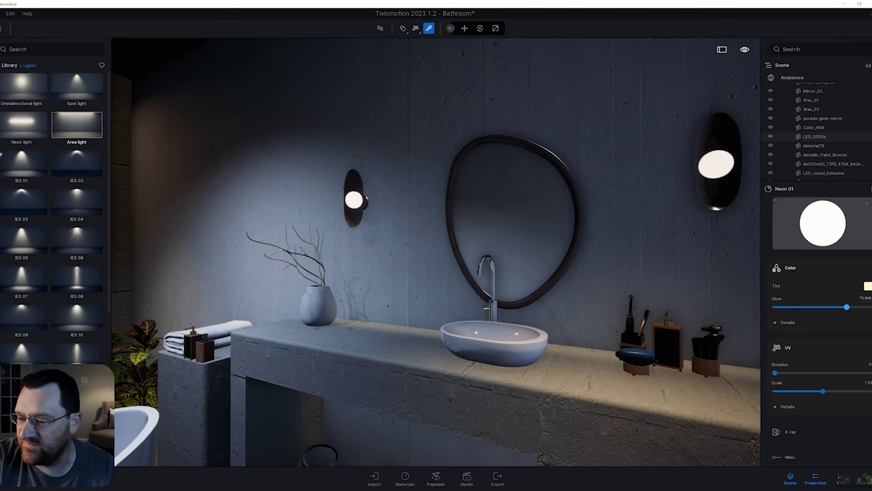
Step: Select the spot light at the recessed ceiling fixture above the shower side and review its settings and light spread
right_click_drag(627, 273, 561, 266)
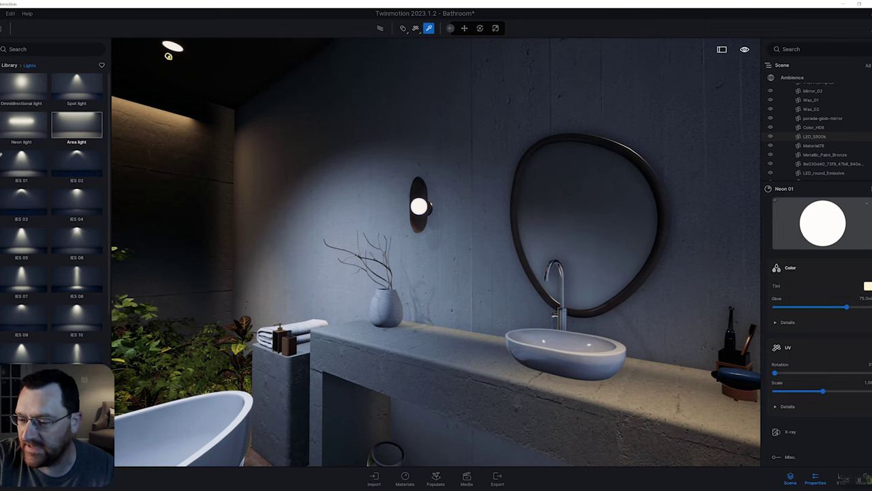
right_click_drag(491, 266, 304, 217)
key("w")
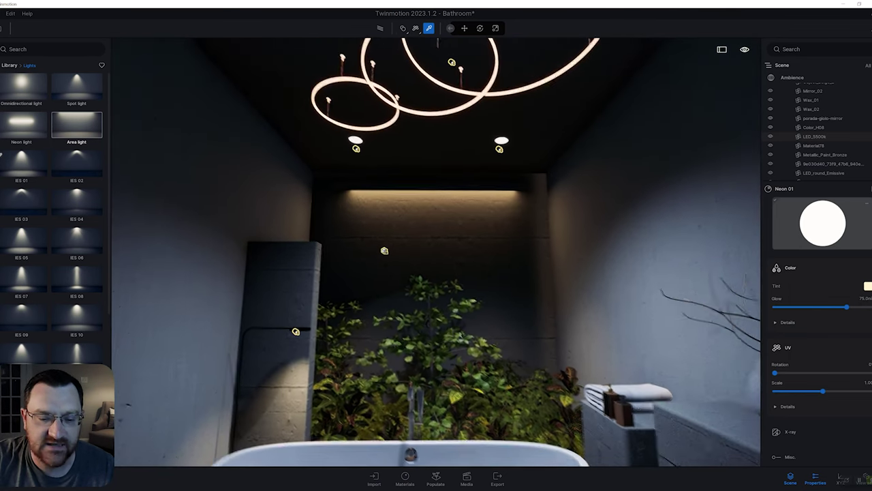
right_click_drag(392, 231, 389, 227)
key("Escape")
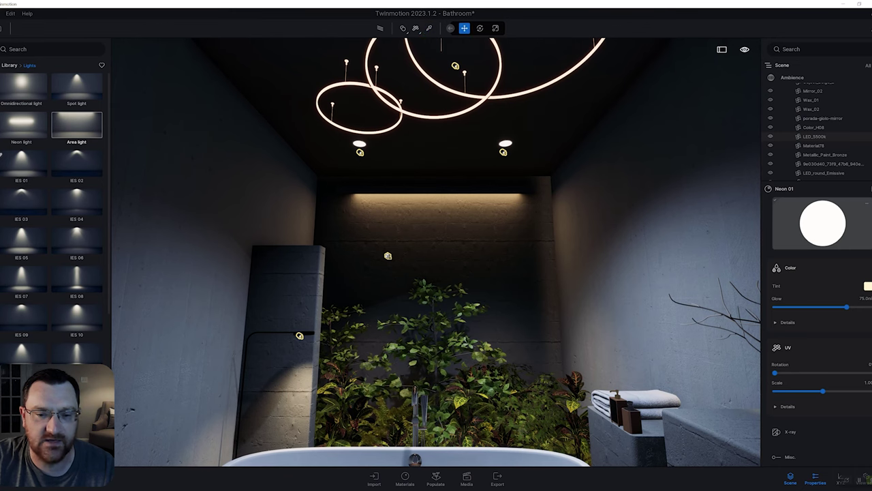
left_click(360, 145)
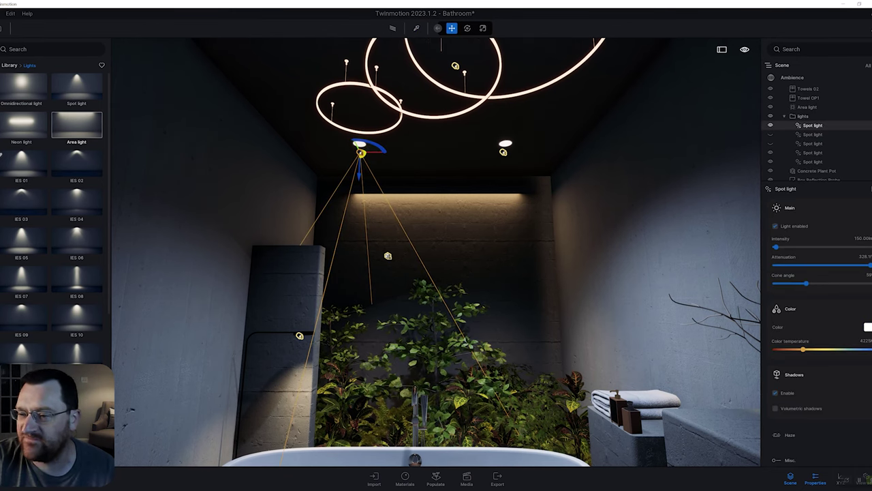
scroll(437, 252, "down", 4)
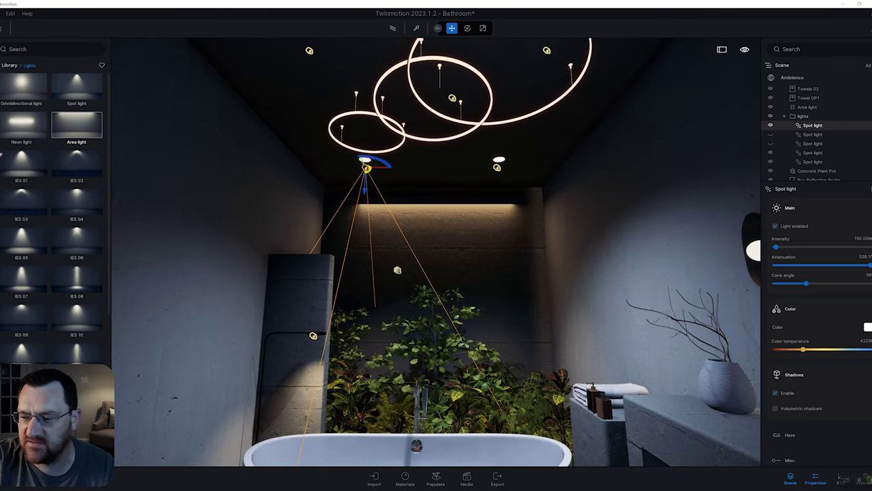
scroll(821, 333, "down", 1)
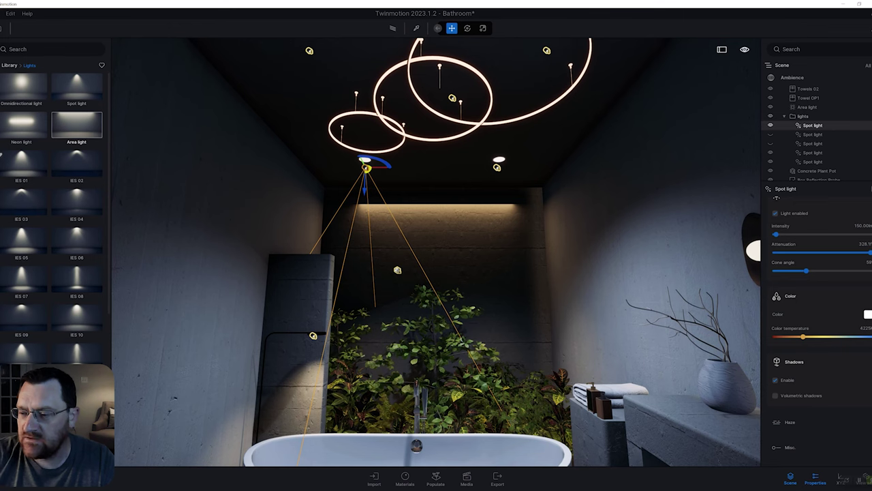
right_click_drag(436, 252, 437, 339)
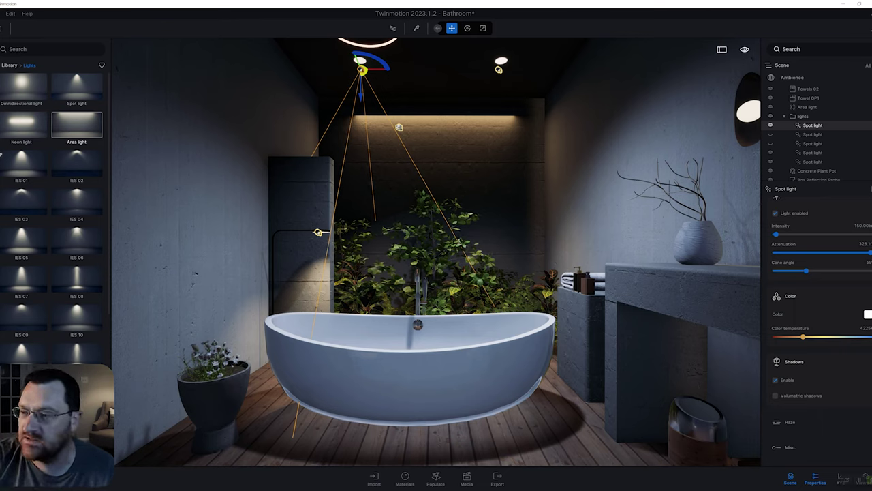
Step: Filter the scene list to show only lights and select the area light above the planted back wall
left_click(868, 65)
left_click(839, 133)
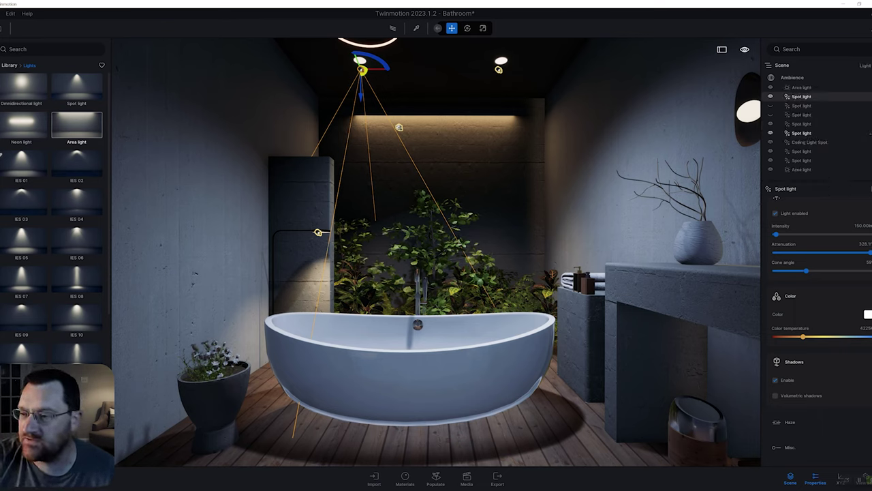
left_click(802, 88)
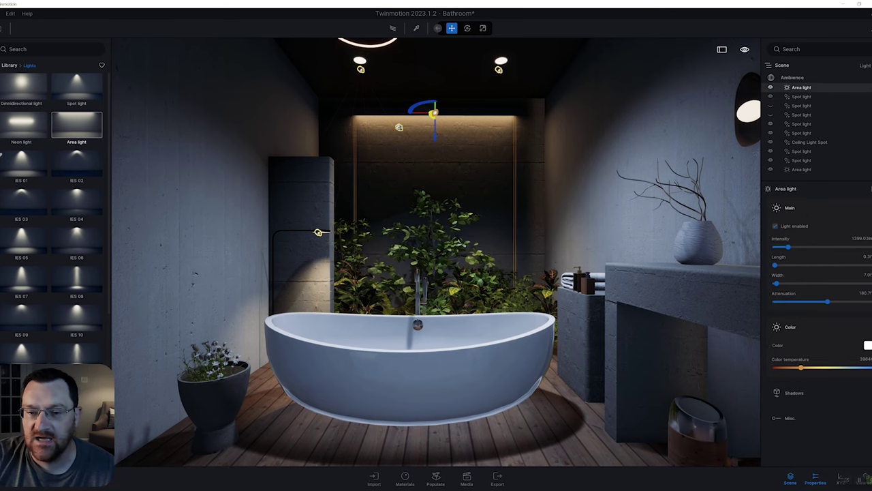
Step: Review the back-wall area light's intensity, length, width, attenuation and shadow settings against the glow it casts
right_click_drag(437, 252, 414, 196)
key("w")
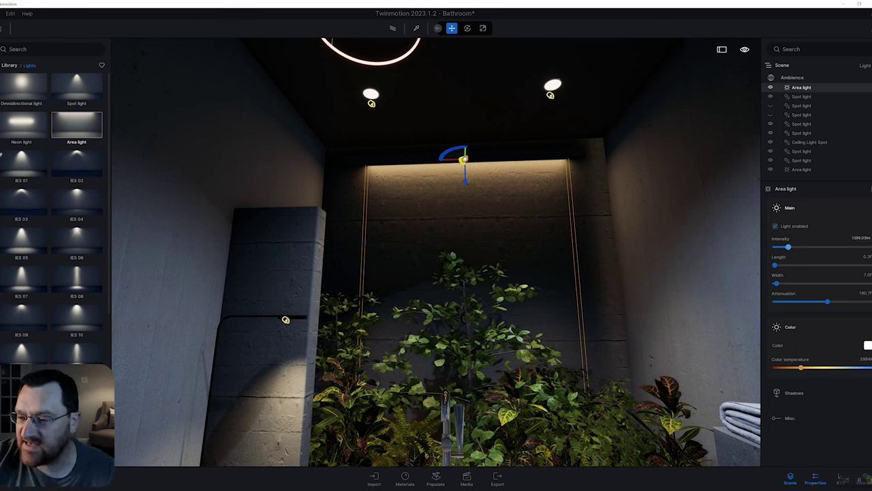
left_click(861, 238)
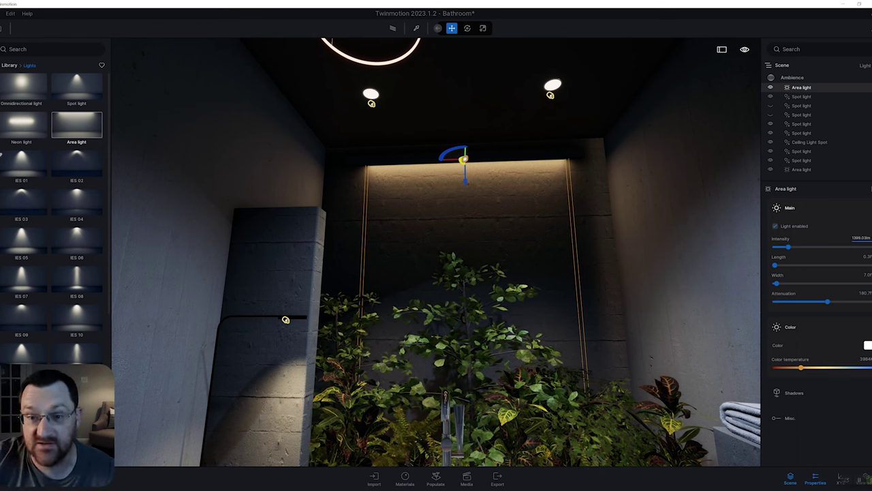
left_click(866, 256)
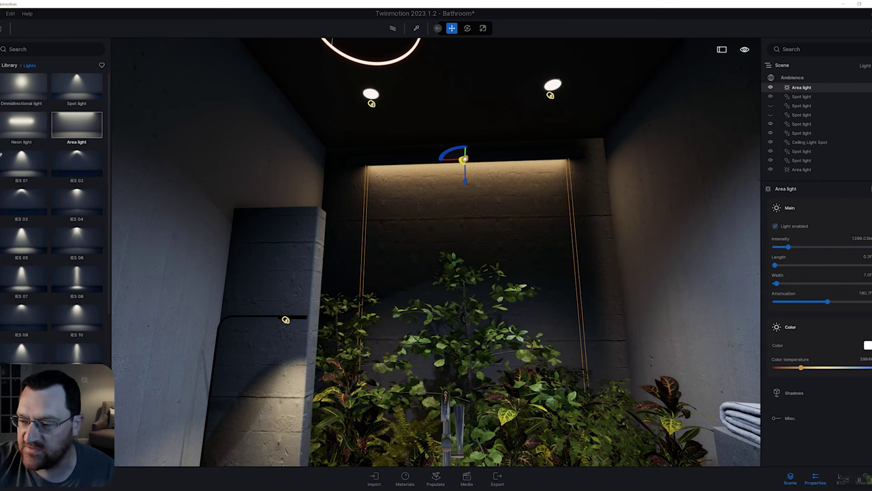
right_click_drag(436, 252, 447, 306)
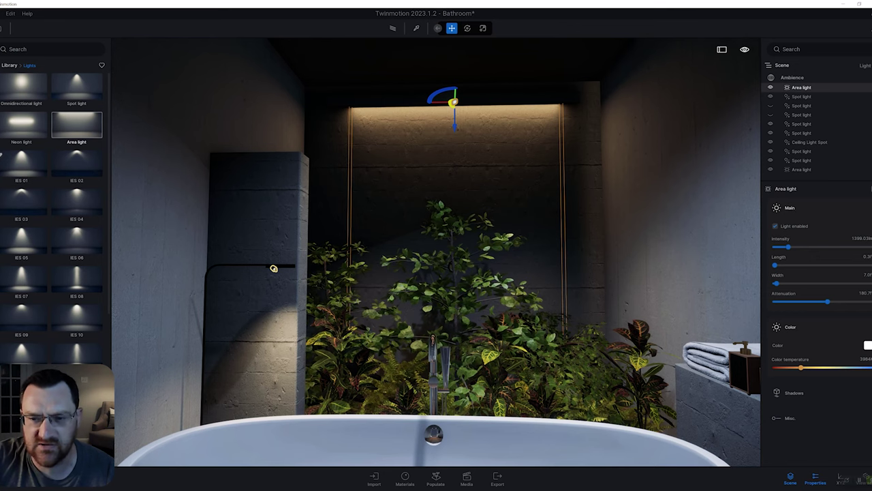
right_click_drag(436, 253, 532, 283)
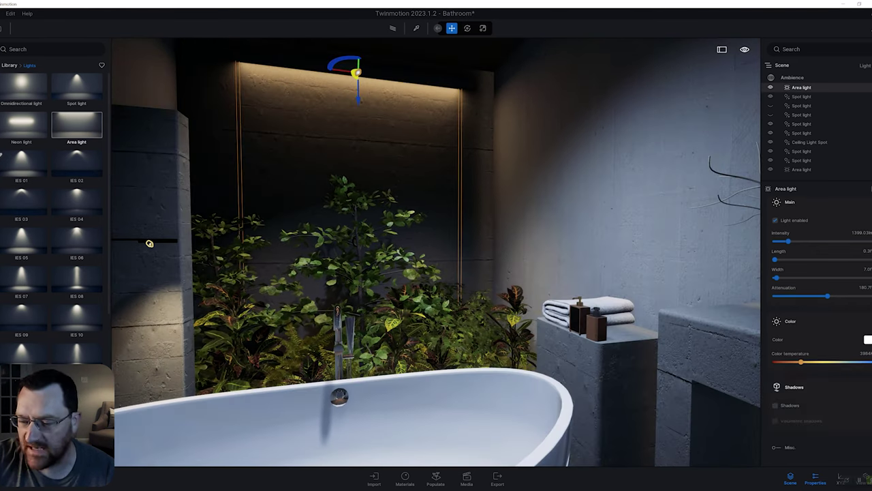
Step: Examine how the shower fixture's light falls on the concrete partition, the plants and the area around the bathtub
right_click_drag(436, 252, 349, 276)
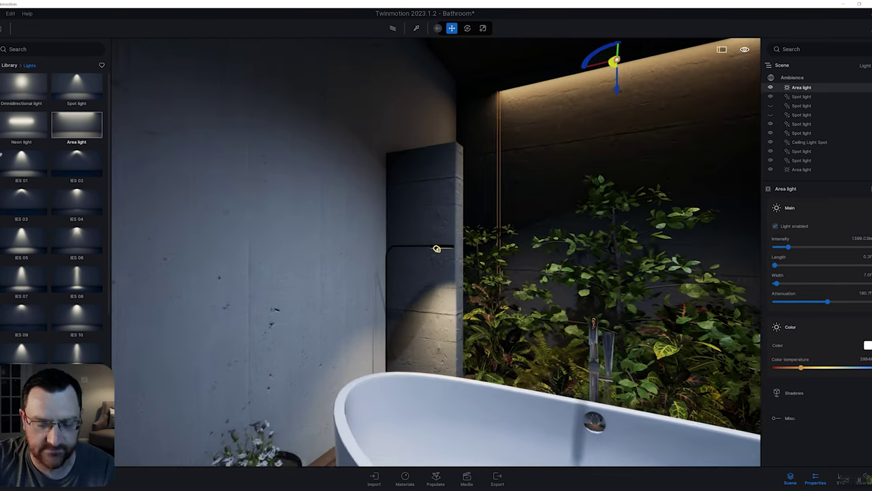
key("w")
key("w")
key("q")
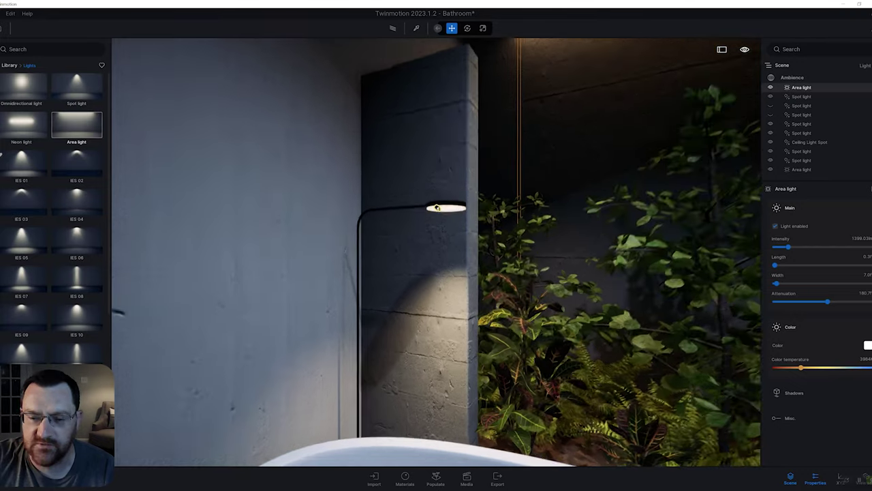
scroll(436, 252, "down", 5)
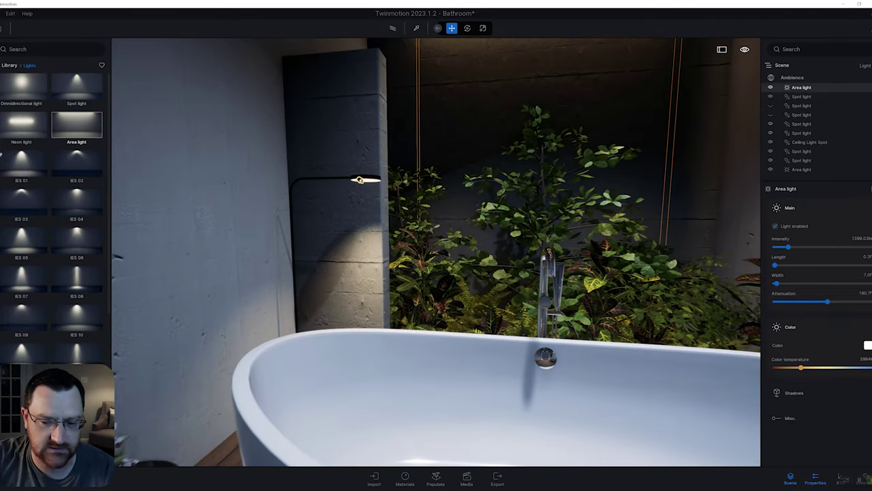
key("s")
right_click_drag(436, 253, 492, 218)
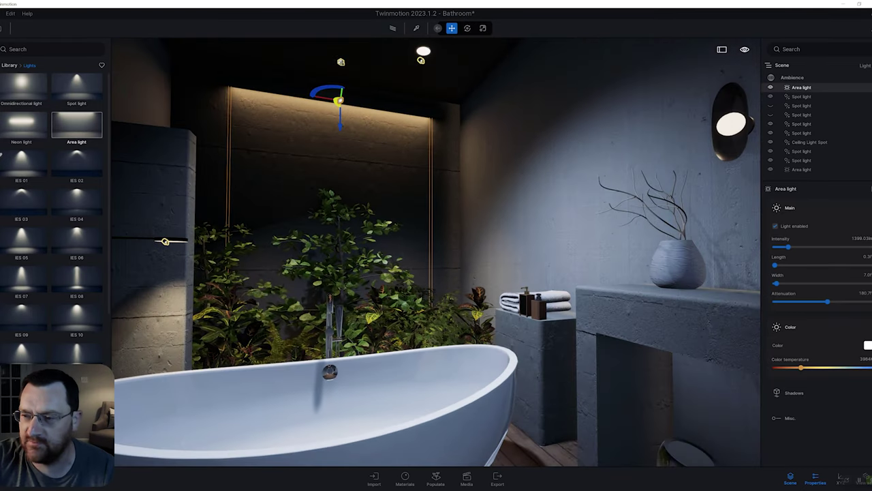
Step: Select the other area light, at the end of the light list, and review its intensity, size and shadow settings
left_click(802, 169)
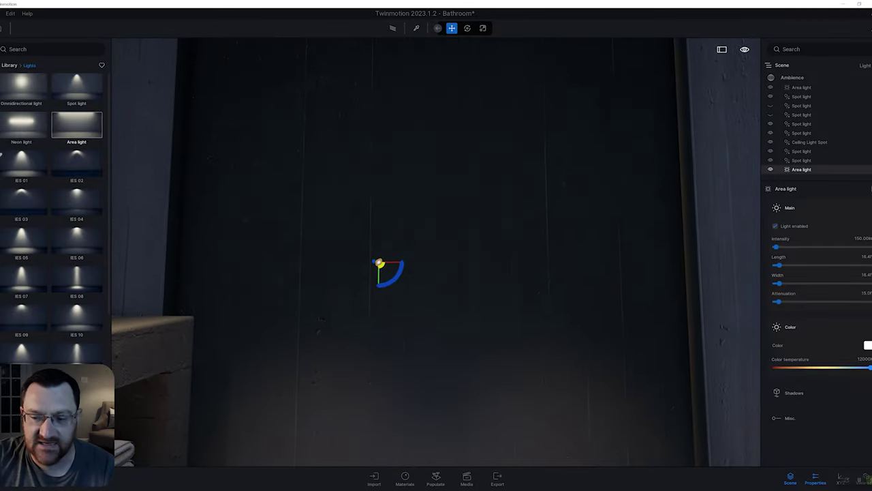
right_click_drag(436, 252, 417, 257)
left_click(863, 238)
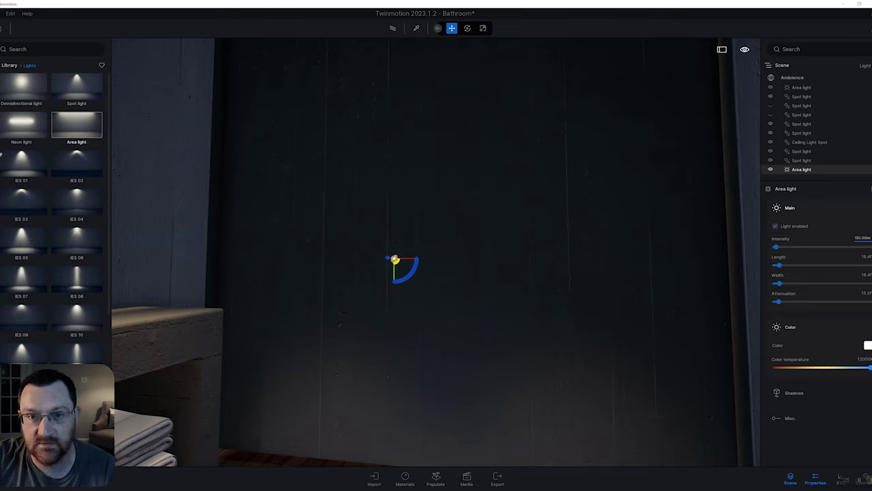
left_click(794, 394)
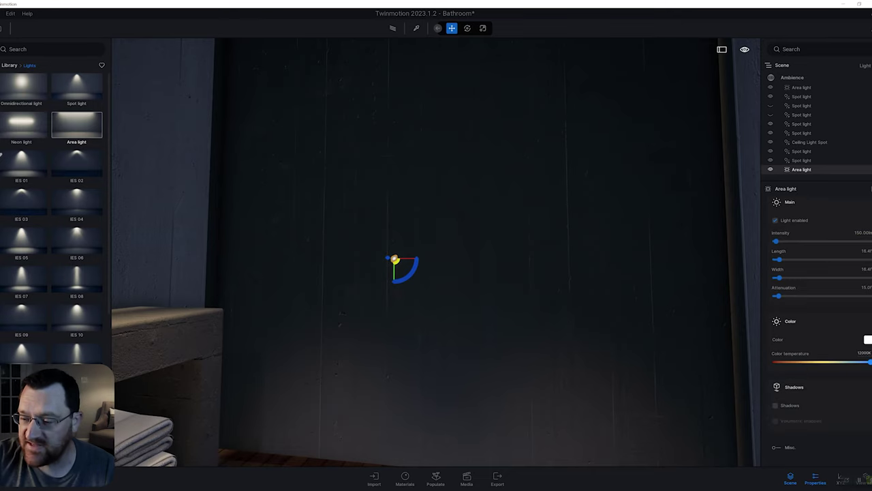
Step: Examine how the lighting falls on the towels, concrete vanity, mirror and wall lamps in the real-time view
right_click_drag(436, 252, 334, 278)
key("w")
right_click_drag(436, 252, 385, 250)
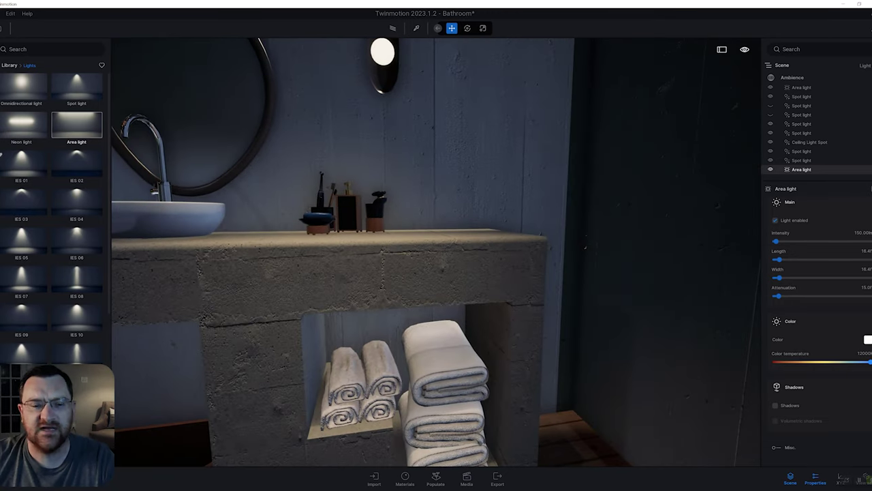
right_click_drag(437, 252, 368, 250)
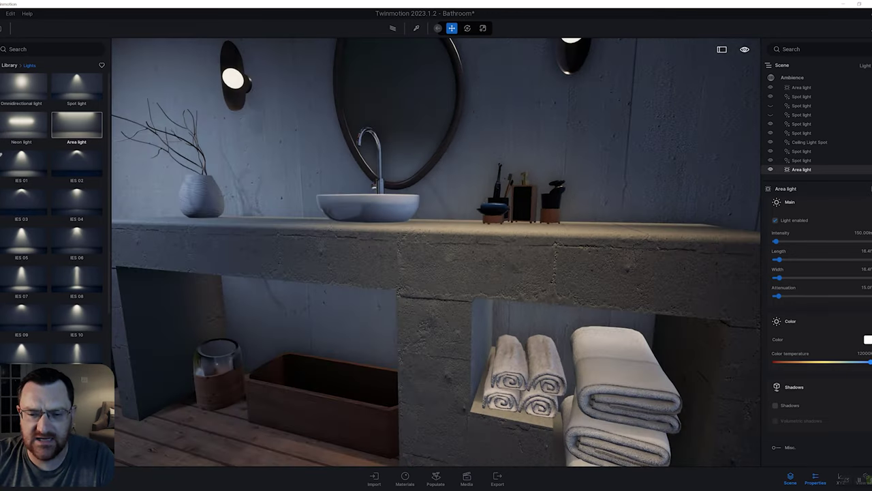
right_click_drag(436, 253, 399, 248)
key("w")
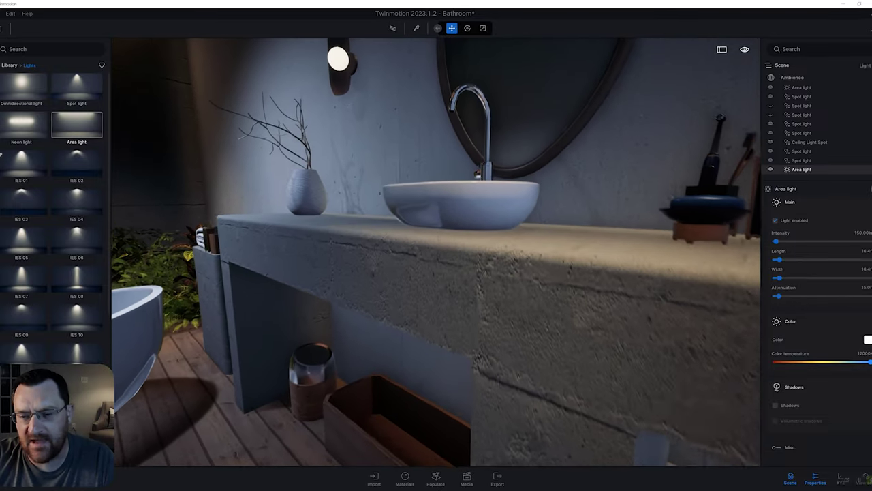
Step: Compare the path-traced and real-time shadows and reflections around the sink, faucet and mirror, ending in real-time mode
key("e")
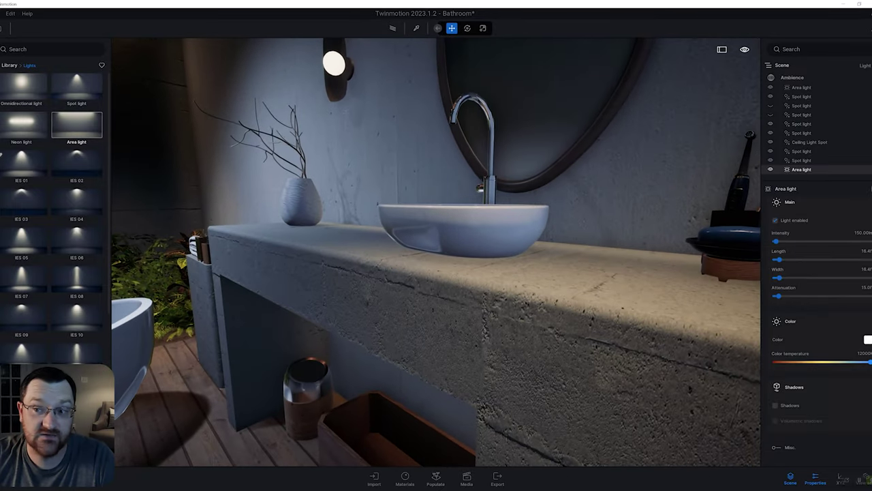
key("w")
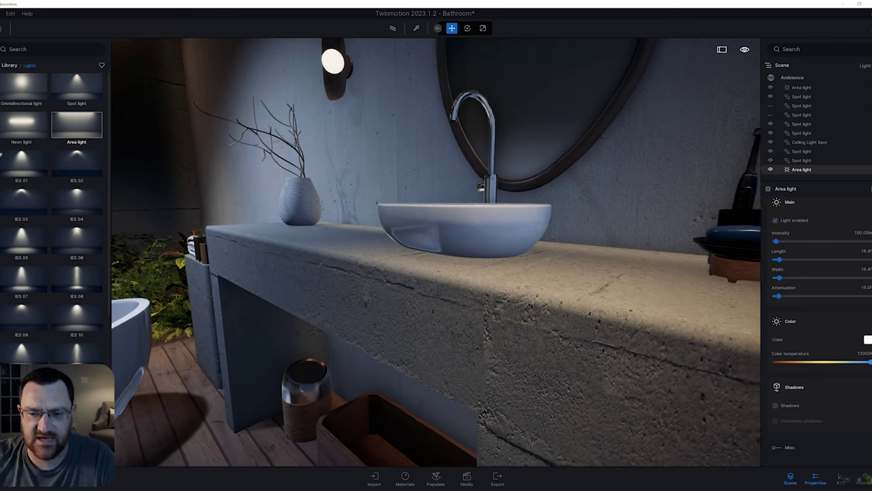
key("e")
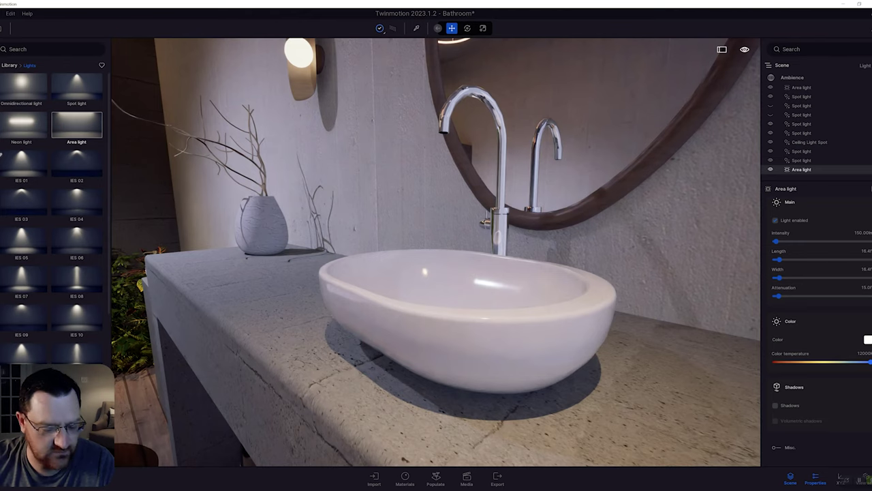
key("ctrl+s")
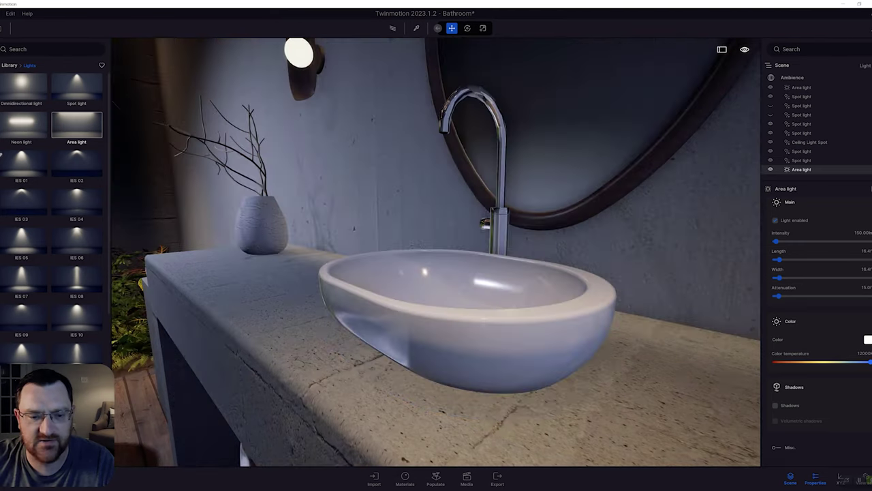
Step: Examine the overall real-time lighting from a wide view of the bathtub, plants, vanity and ceiling lights
right_click_drag(436, 253, 143, 247)
key("s")
key("s")
key("a")
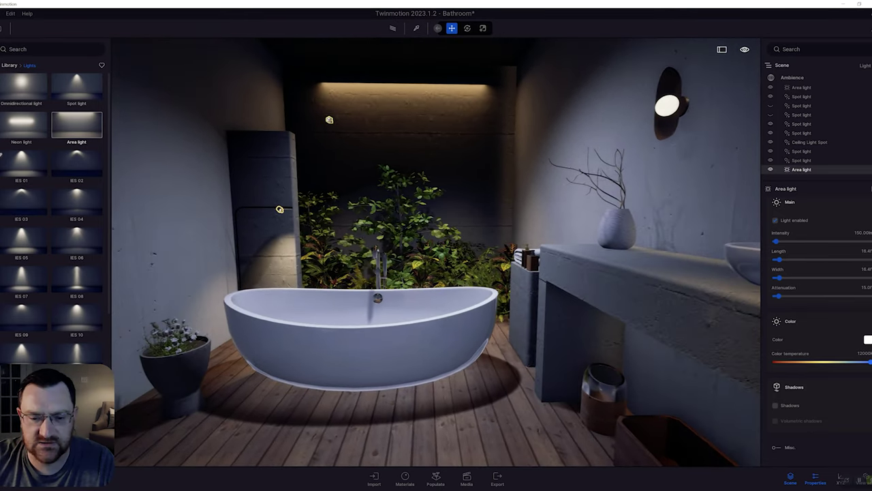
key("s")
key("q")
right_click_drag(437, 252, 405, 238)
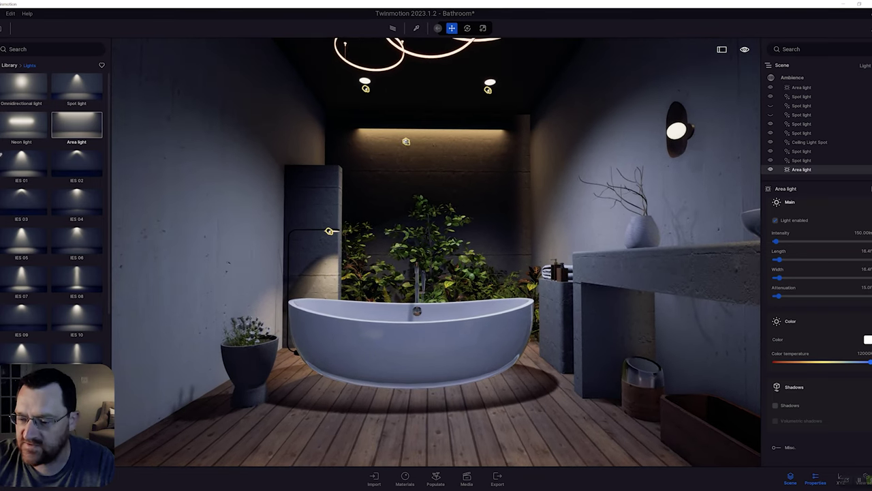